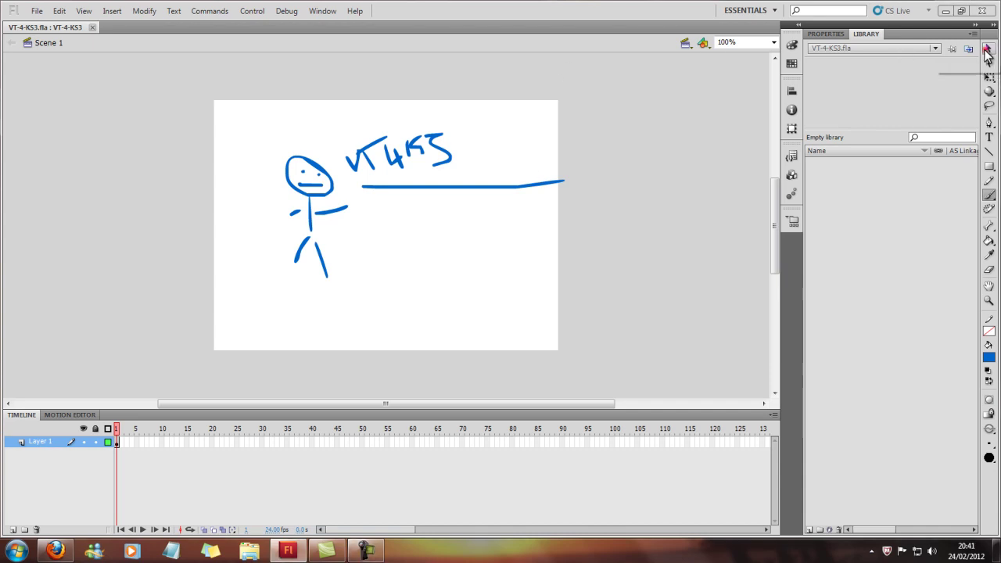
Select the whole stick-figure sketch on the stage and delete it.
left_click(987, 48)
left_click_drag(252, 116, 575, 300)
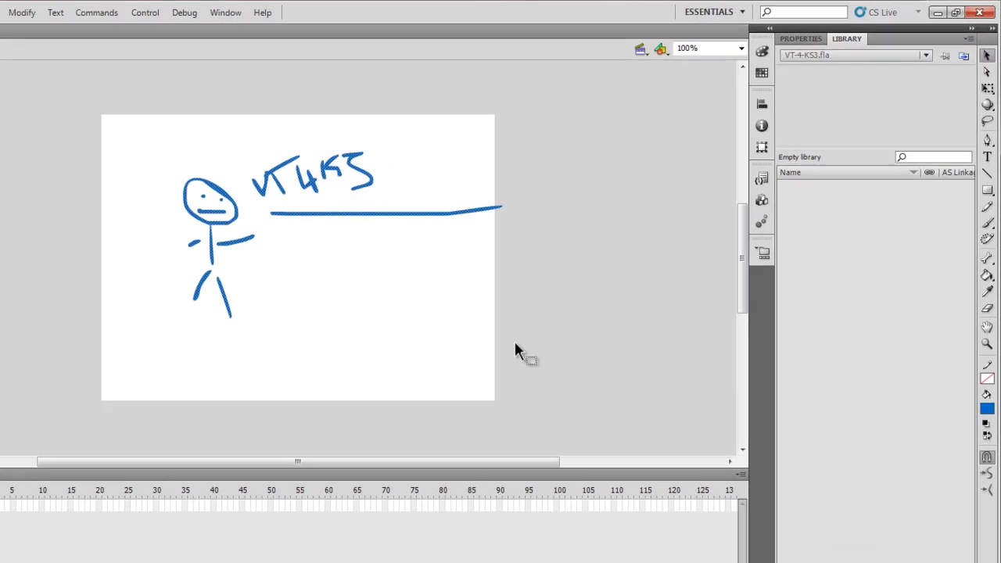
key("Delete")
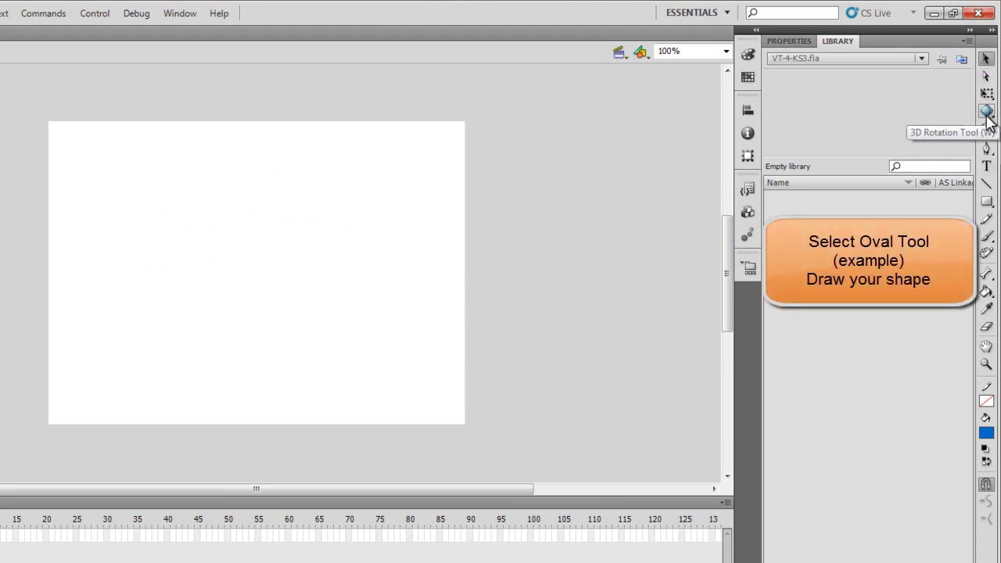
Draw a solid blue circle near the top of the stage with the Oval tool.
left_click(984, 201)
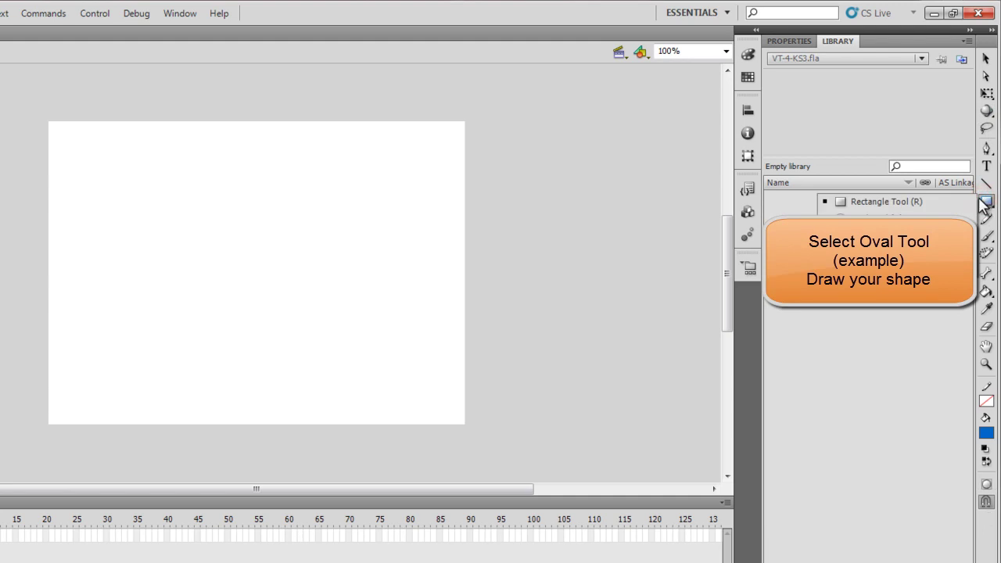
left_click(911, 215)
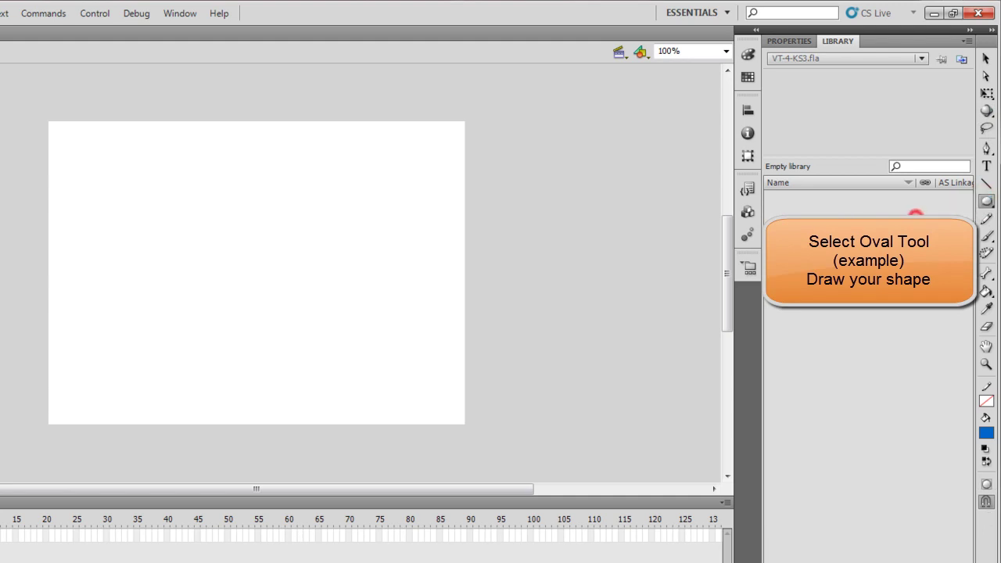
left_click_drag(210, 143, 282, 222)
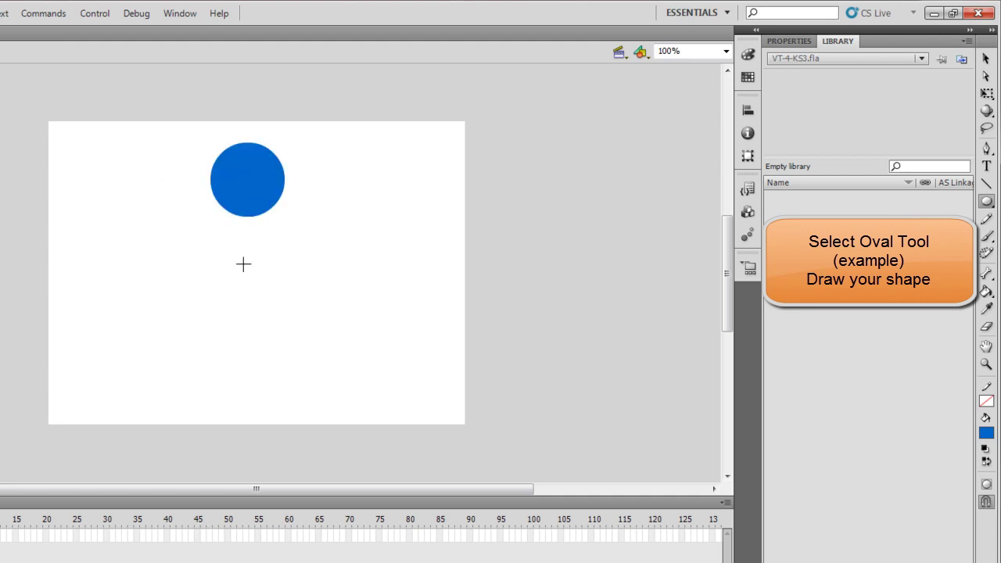
Set the Line tool's stroke to 4 and draw a horizontal line across the lower stage.
left_click(987, 183)
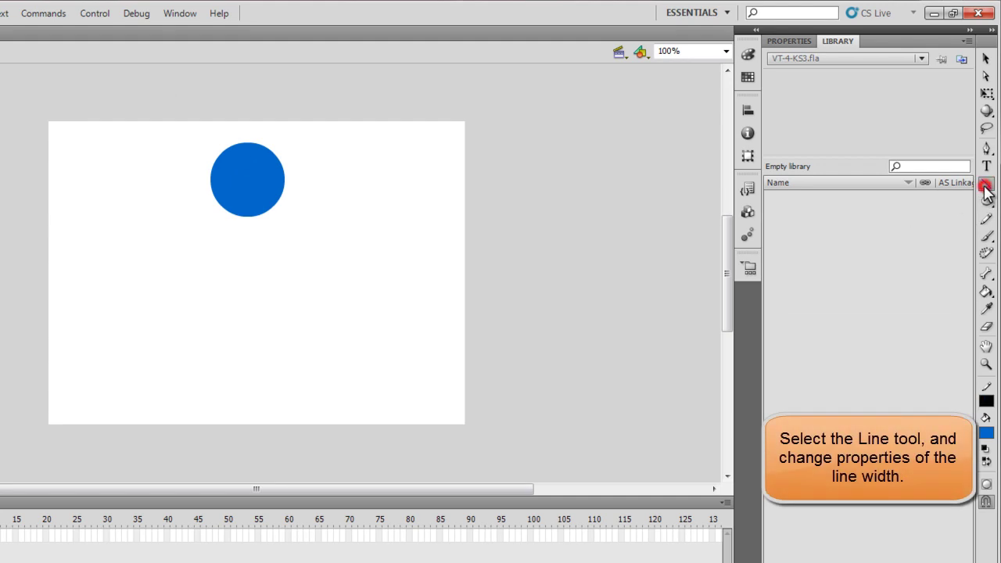
left_click(786, 40)
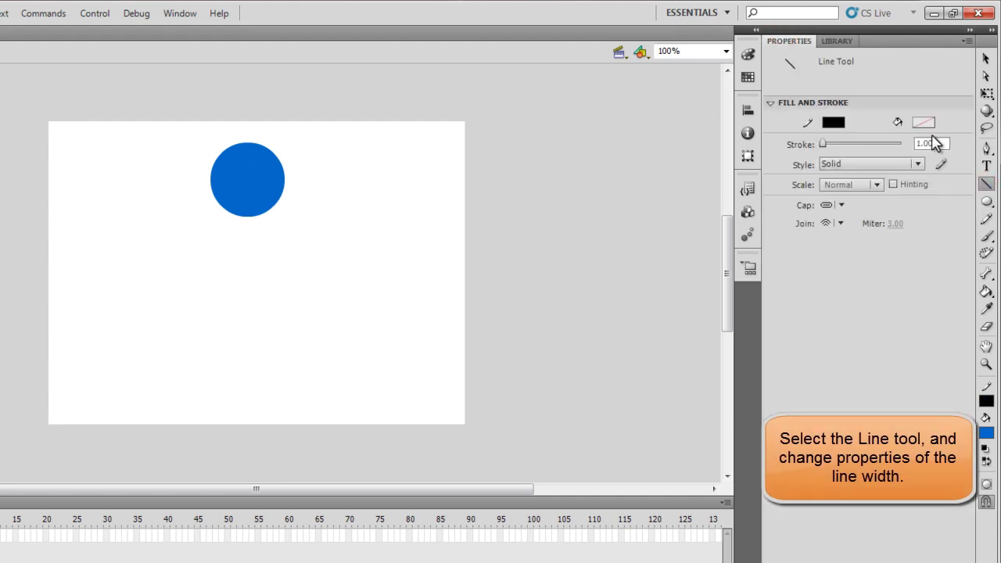
left_click(927, 142)
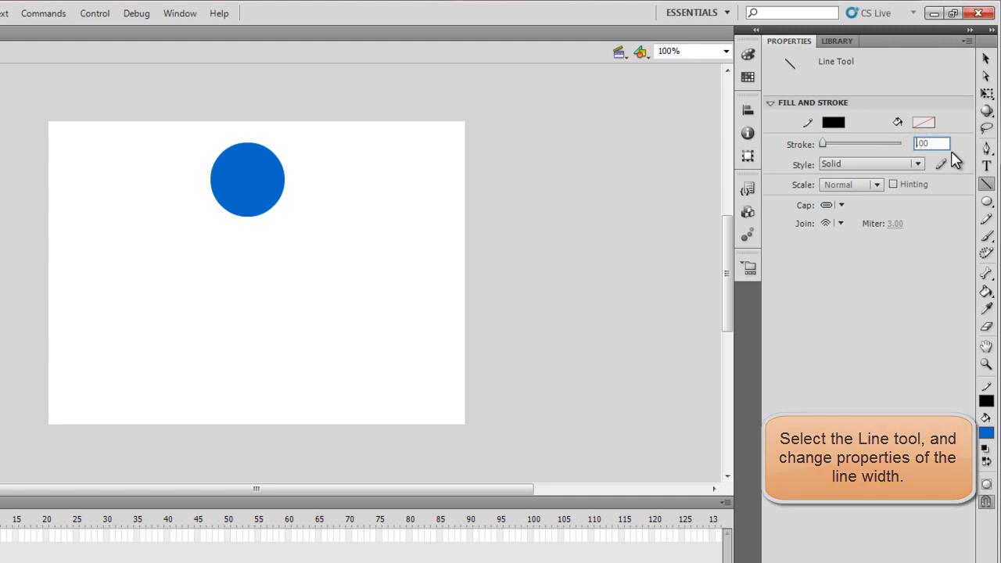
type("4")
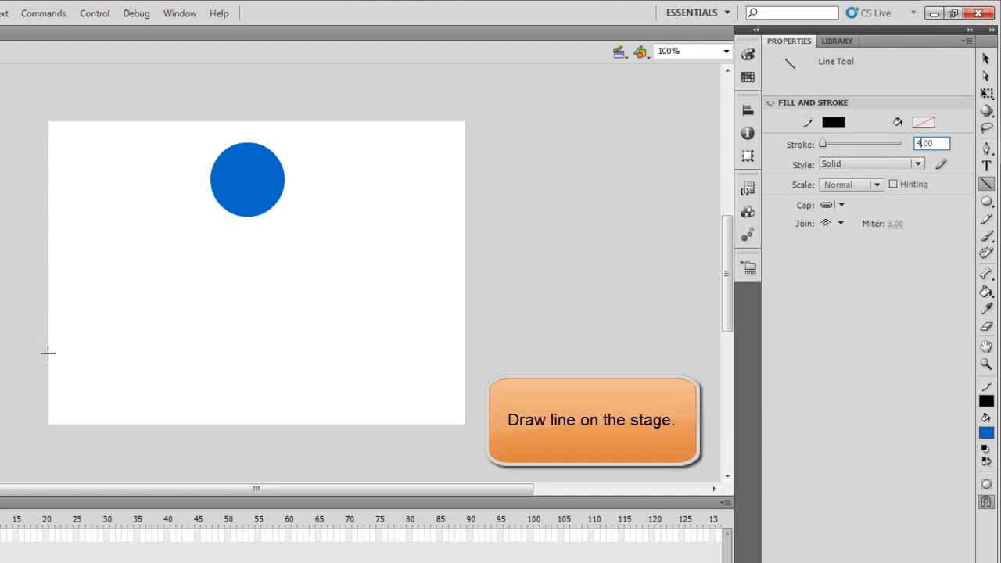
left_click_drag(48, 354, 467, 353)
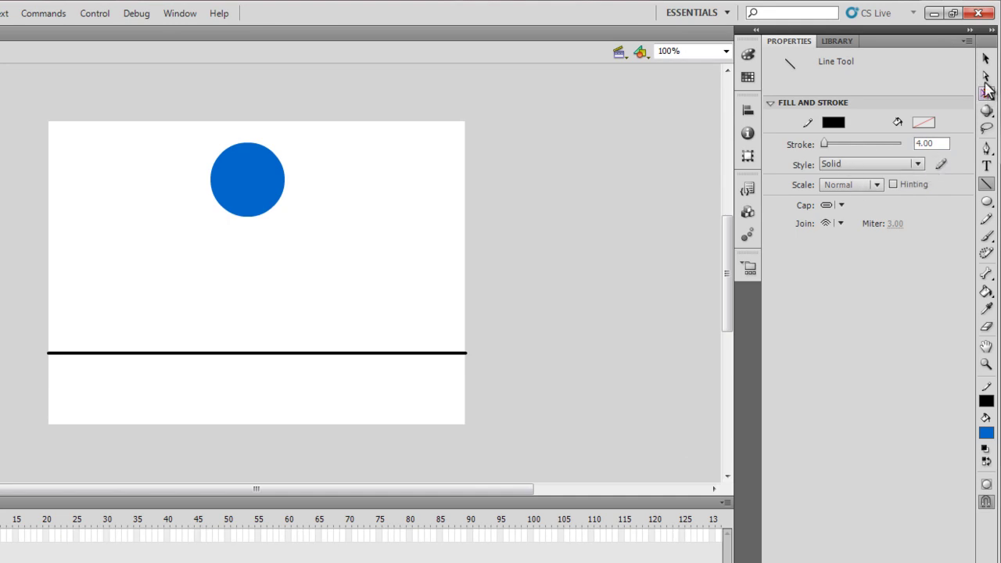
Pull the ground line's right end inward with Free Transform, then reselect the blue circle.
left_click(986, 59)
left_click(374, 352)
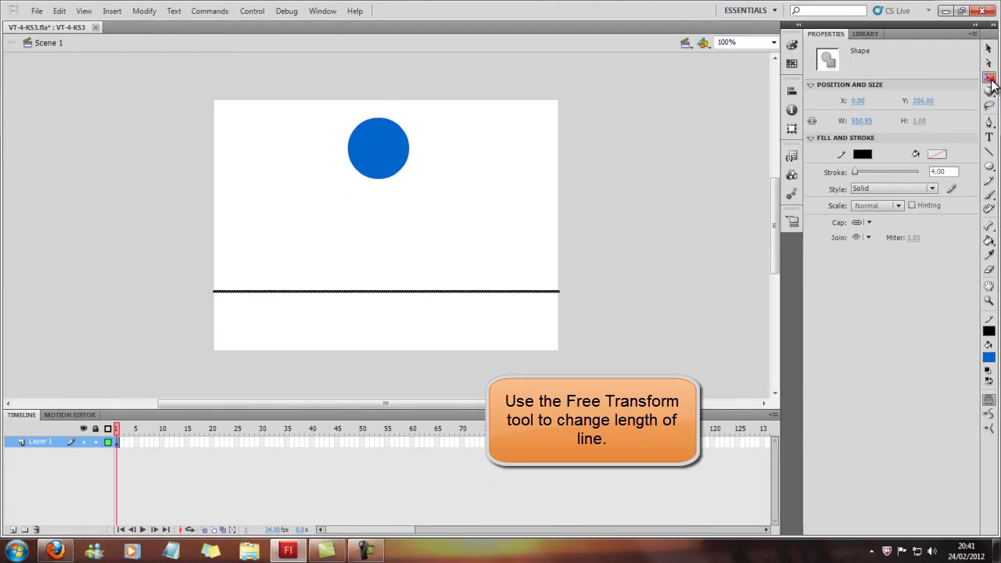
left_click(987, 94)
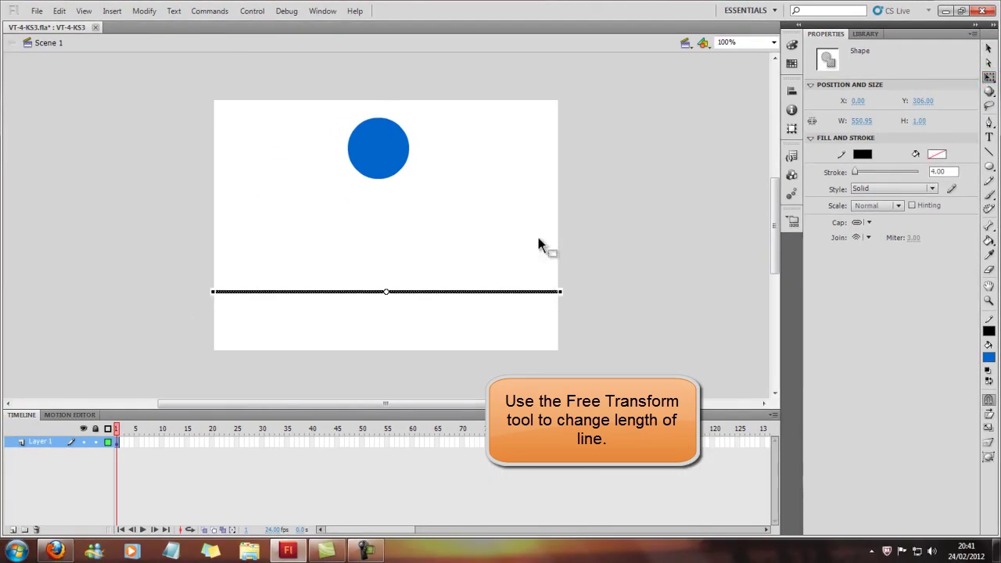
left_click_drag(560, 293, 558, 295)
left_click(476, 319)
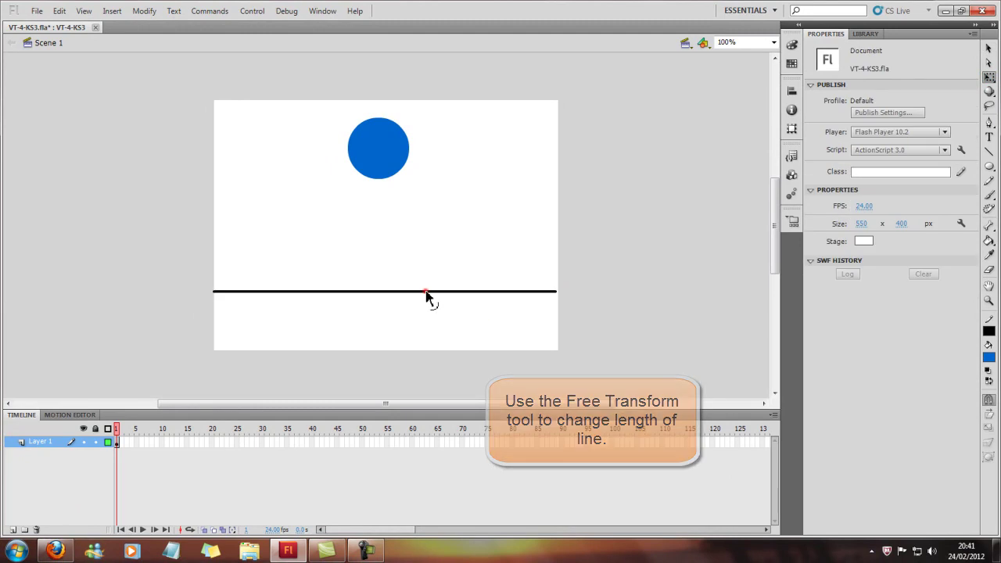
left_click(426, 292)
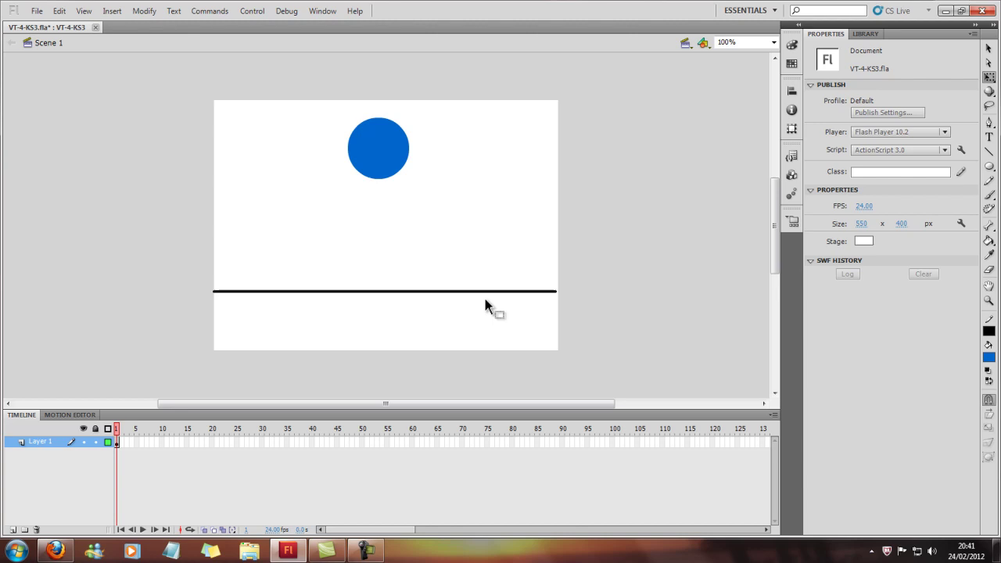
left_click(989, 48)
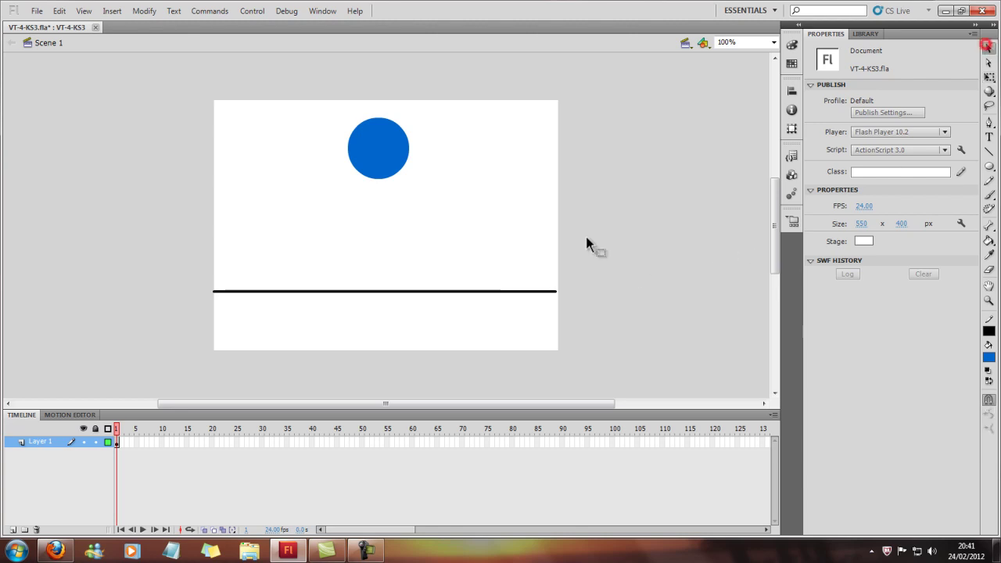
left_click(402, 292)
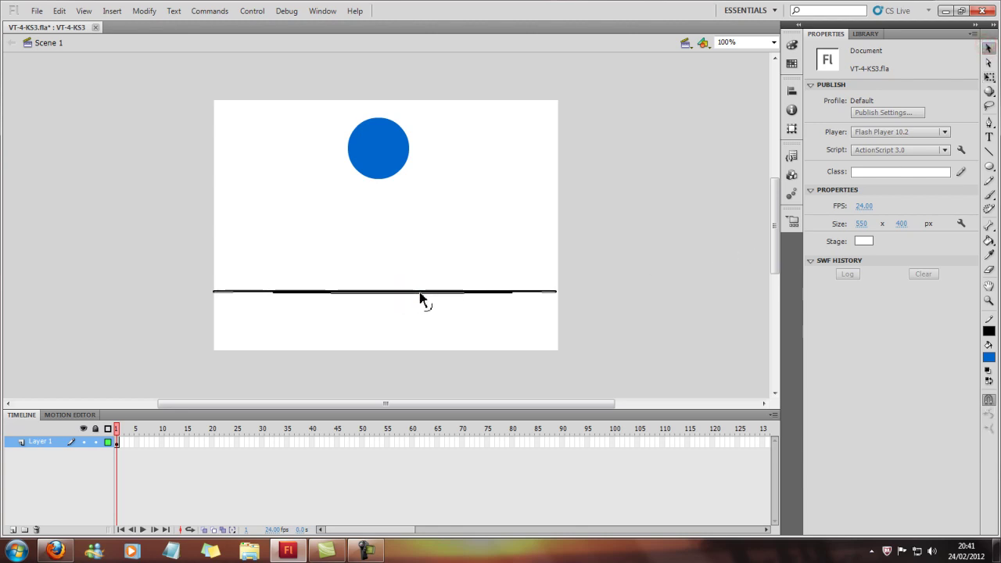
left_click(481, 215)
left_click(376, 155)
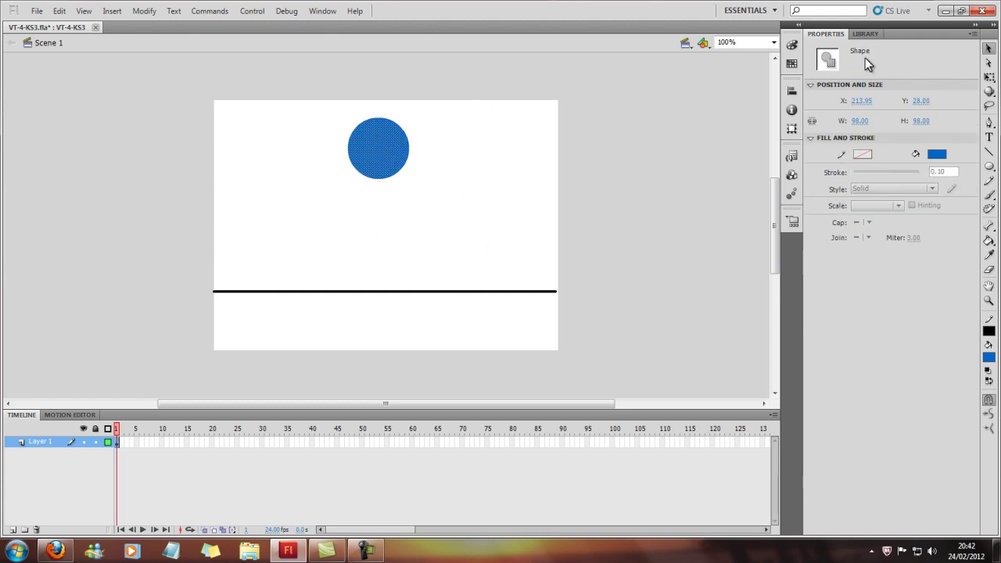
With nothing selected, enter width 600 and height 500 in the document Size fields.
left_click(424, 133)
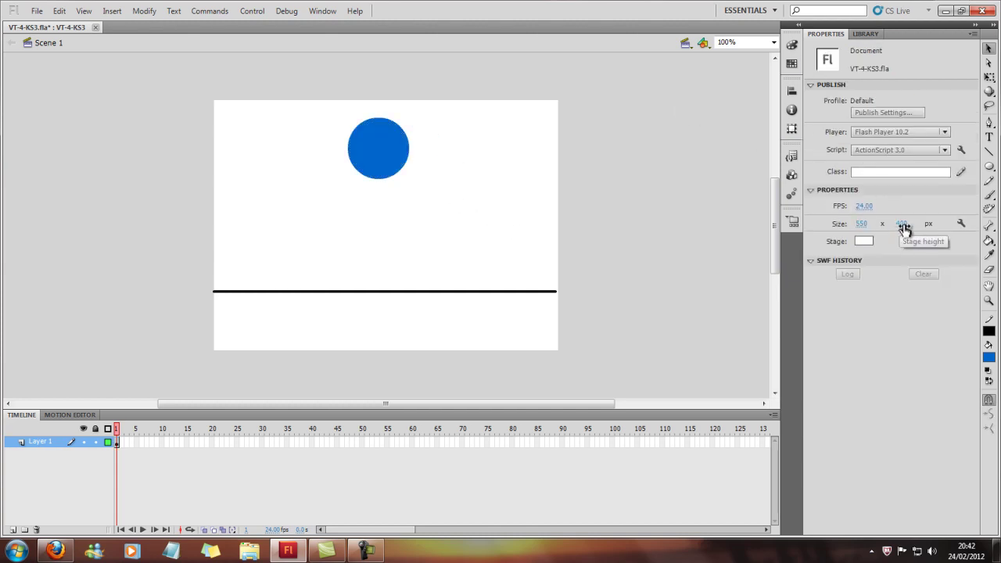
left_click(862, 223)
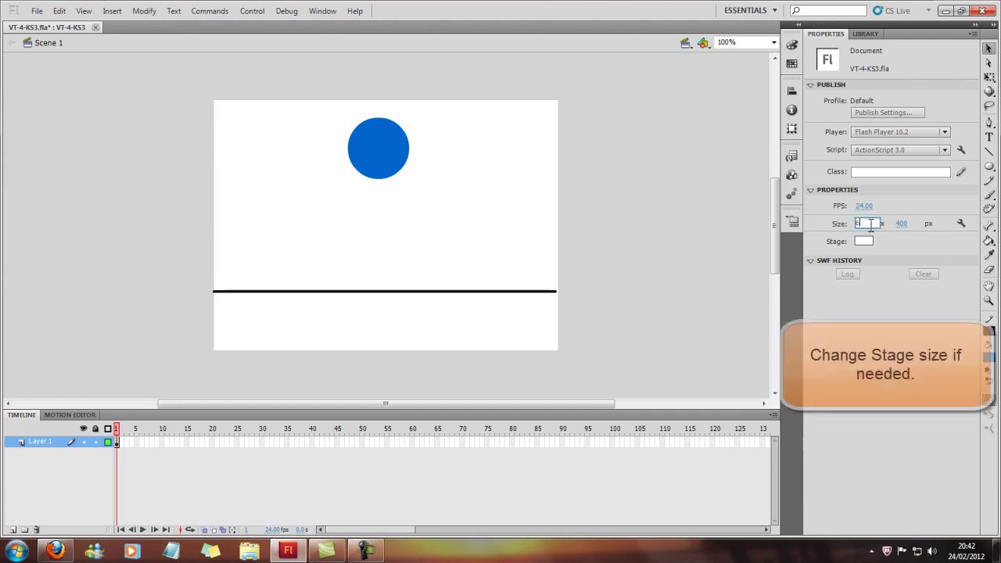
type("600")
key("Return")
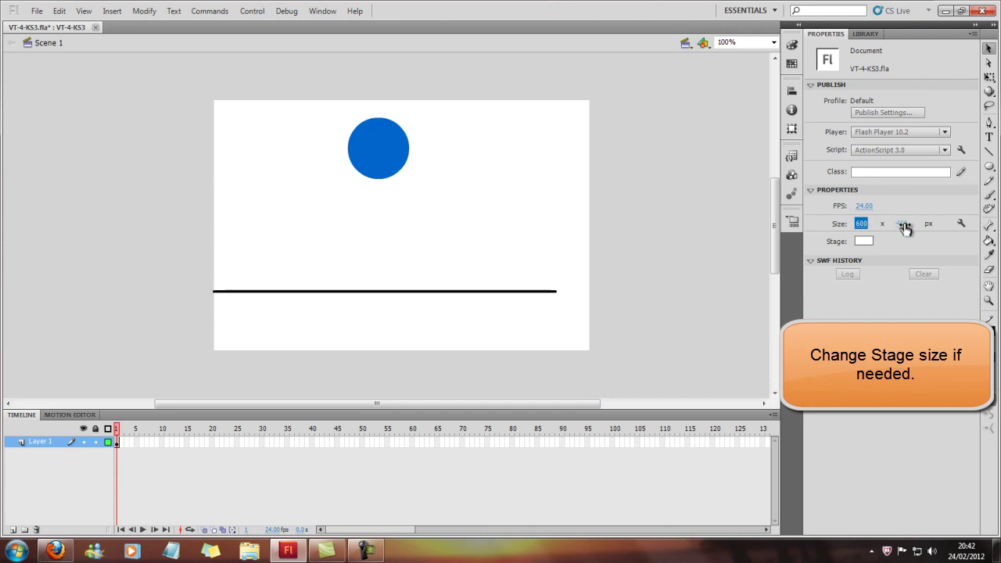
left_click(903, 224)
key("Return")
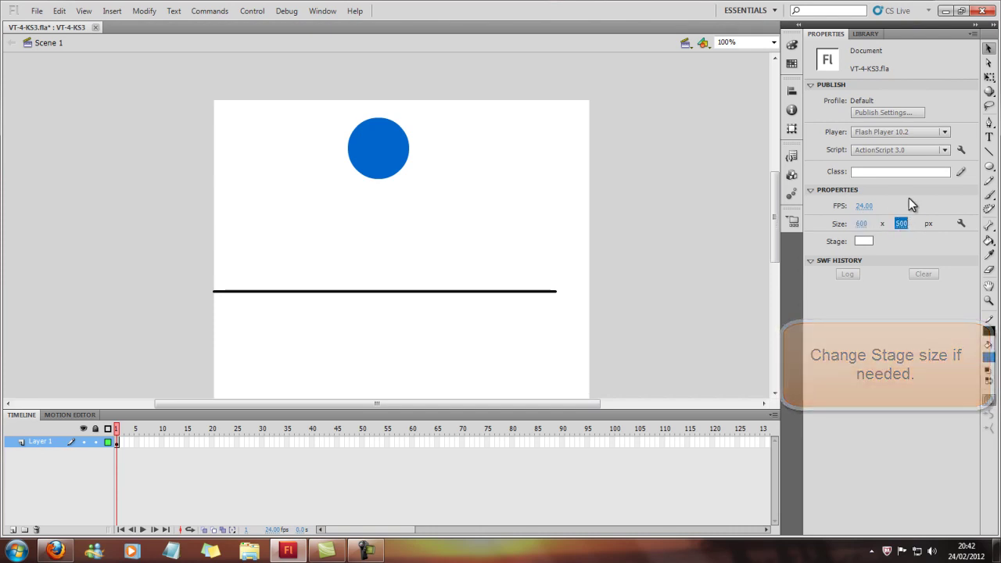
Drag the middle of the ground line downward so it sags into a curve.
left_click_drag(775, 185, 775, 200)
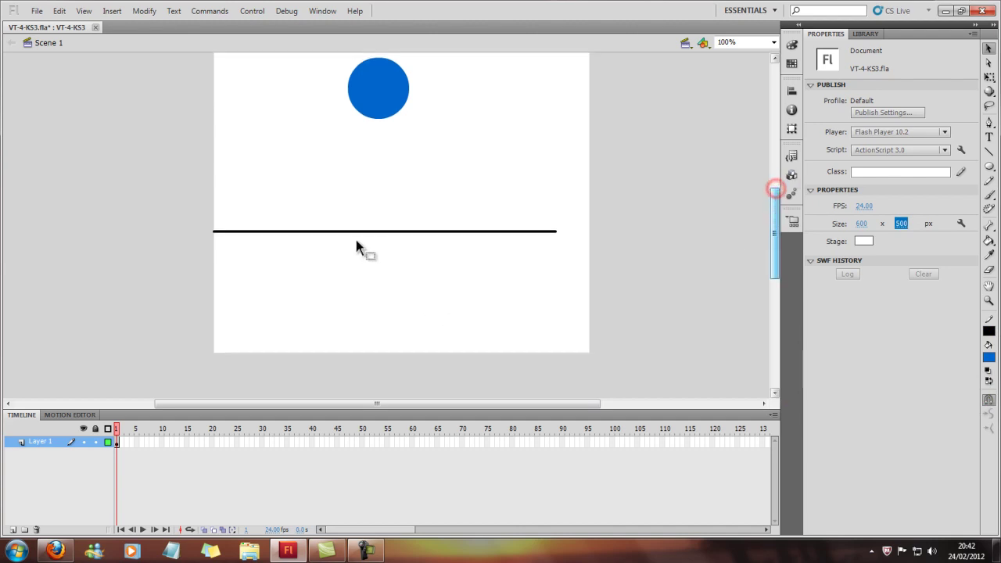
left_click_drag(362, 230, 386, 266)
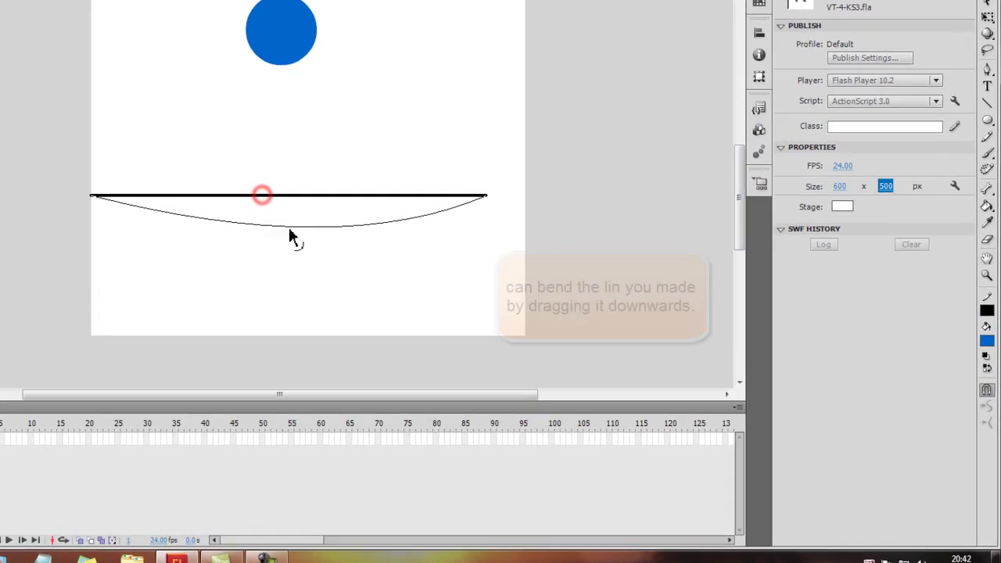
left_click_drag(290, 235, 275, 215)
left_click_drag(215, 196, 222, 269)
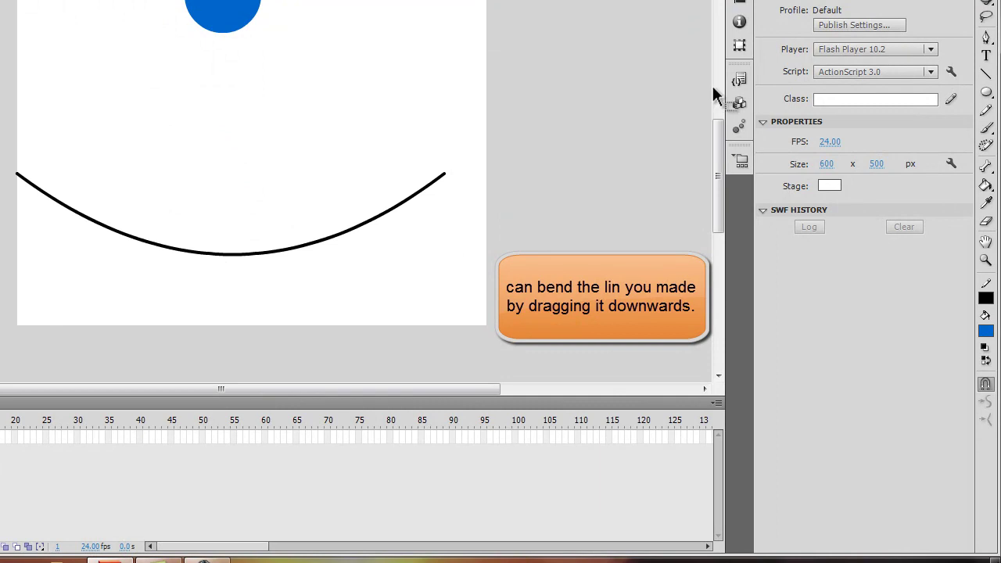
Shift the curve slightly right and move the blue ball to sit centred above it.
left_click(227, 255)
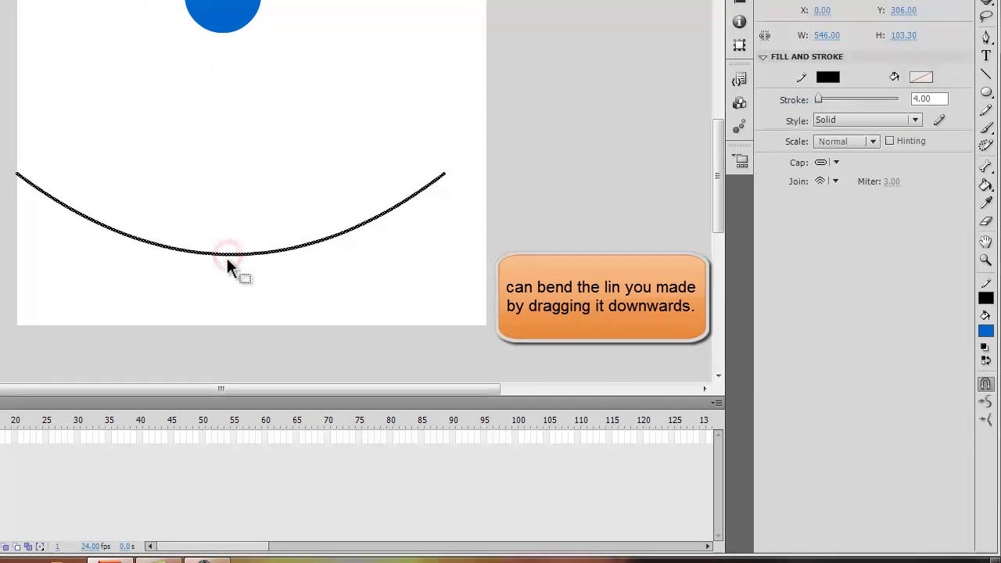
left_click_drag(226, 255, 252, 257)
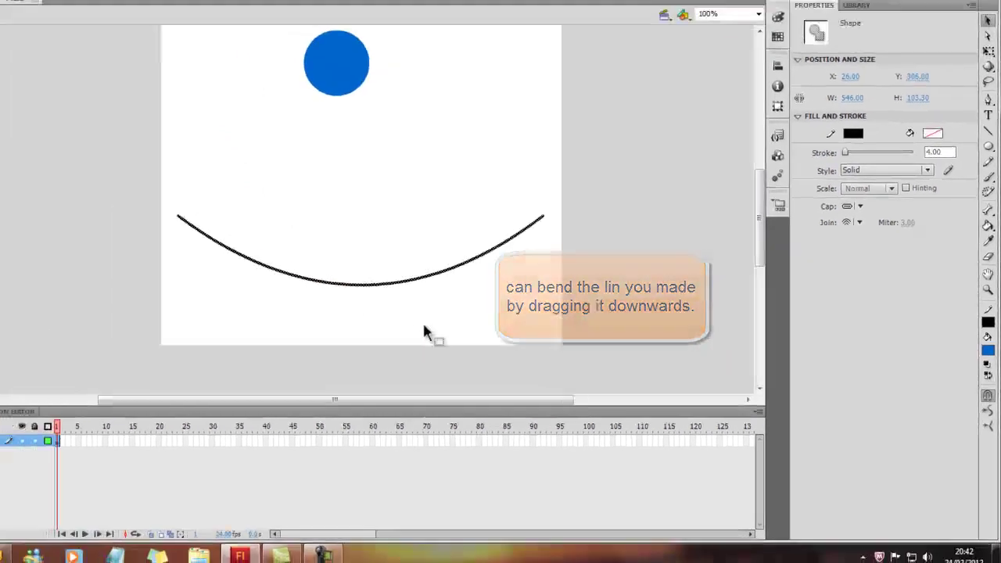
left_click(554, 247)
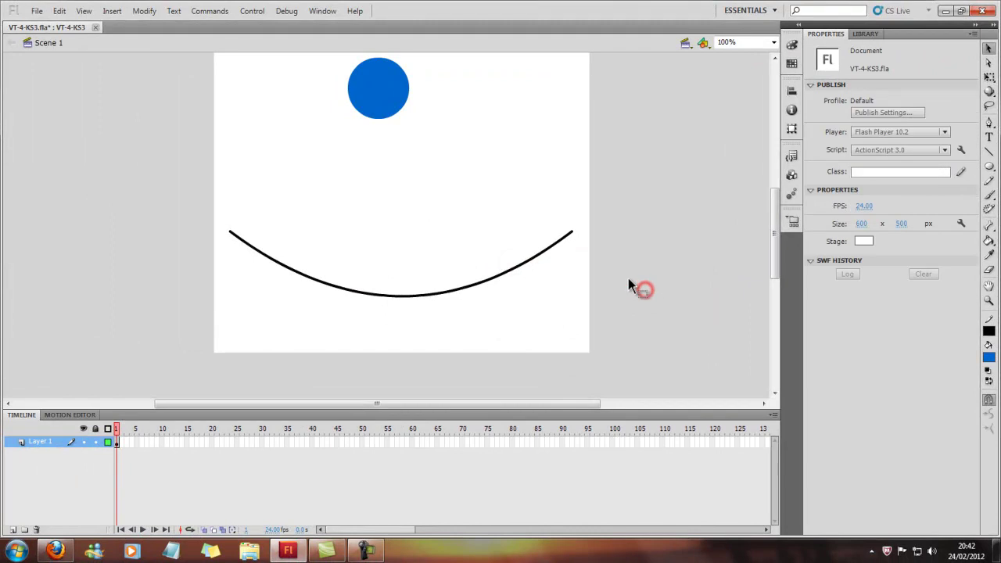
scroll(456, 232, "up", 3)
scroll(456, 230, "down", 2)
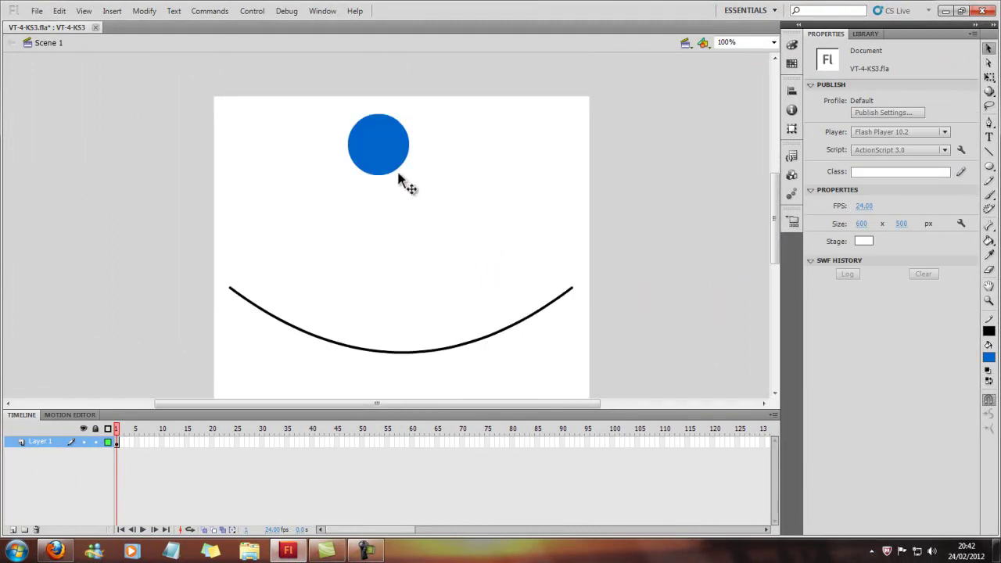
left_click(376, 147)
left_click_drag(379, 149, 410, 178)
left_click(679, 260)
scroll(649, 268, "down", 2)
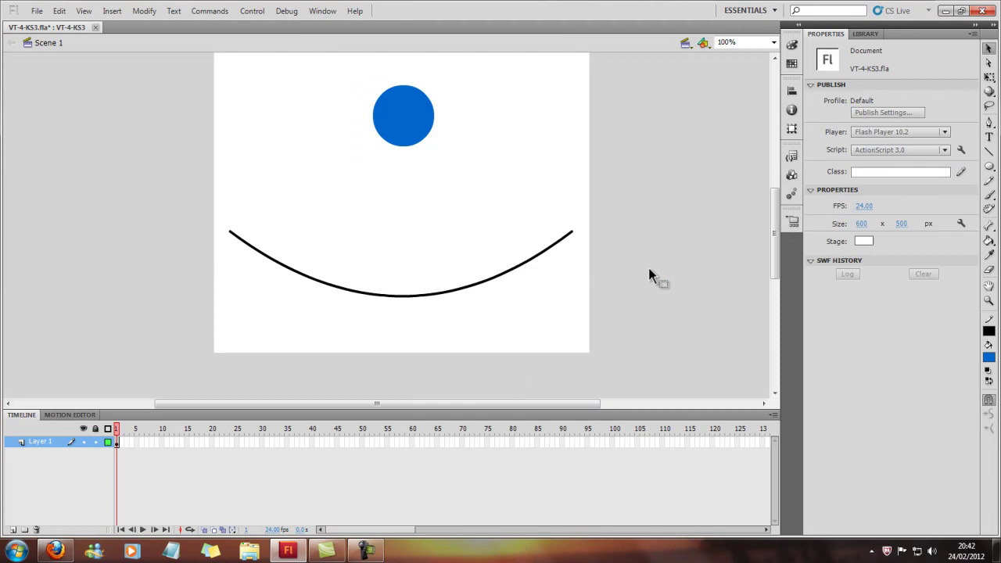
scroll(606, 274, "up", 2)
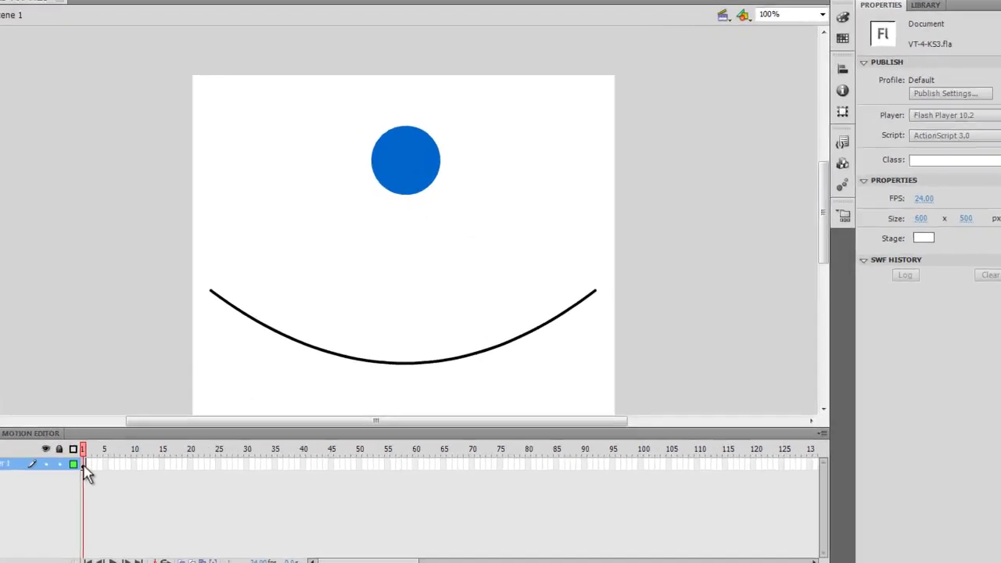
Select only the curved ground line and cut it from Layer 1.
left_click(117, 443)
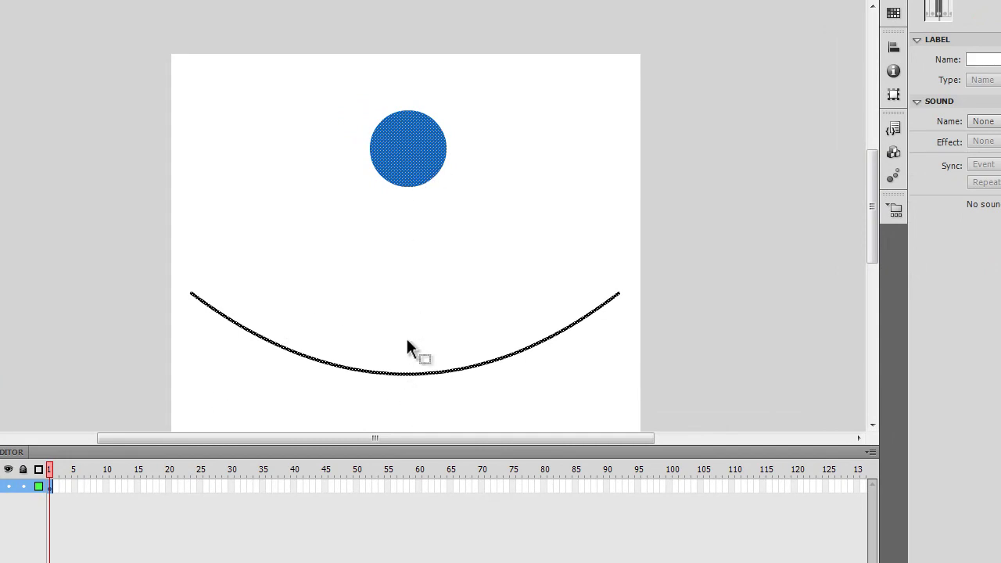
left_click(391, 369)
left_click(384, 372)
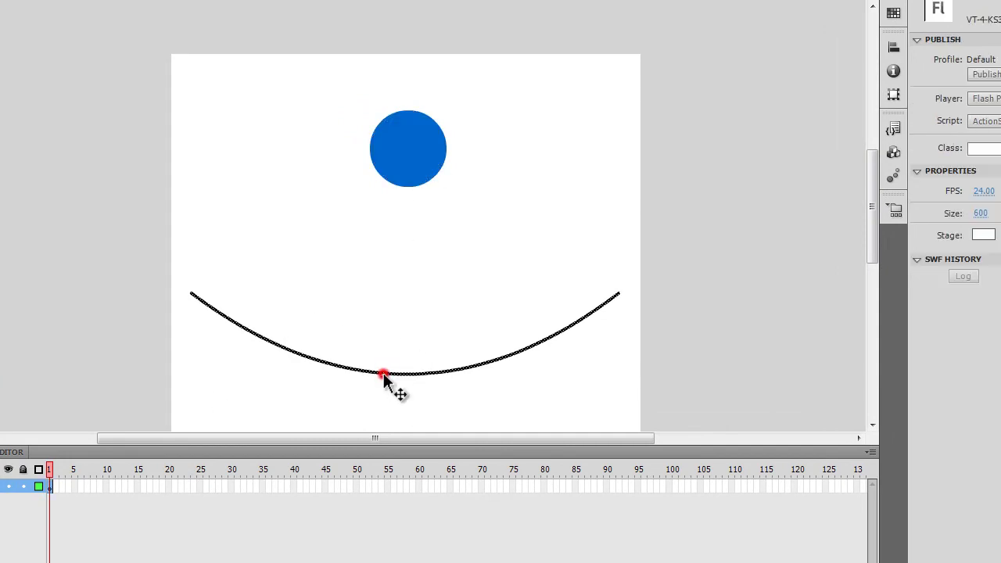
right_click(384, 376)
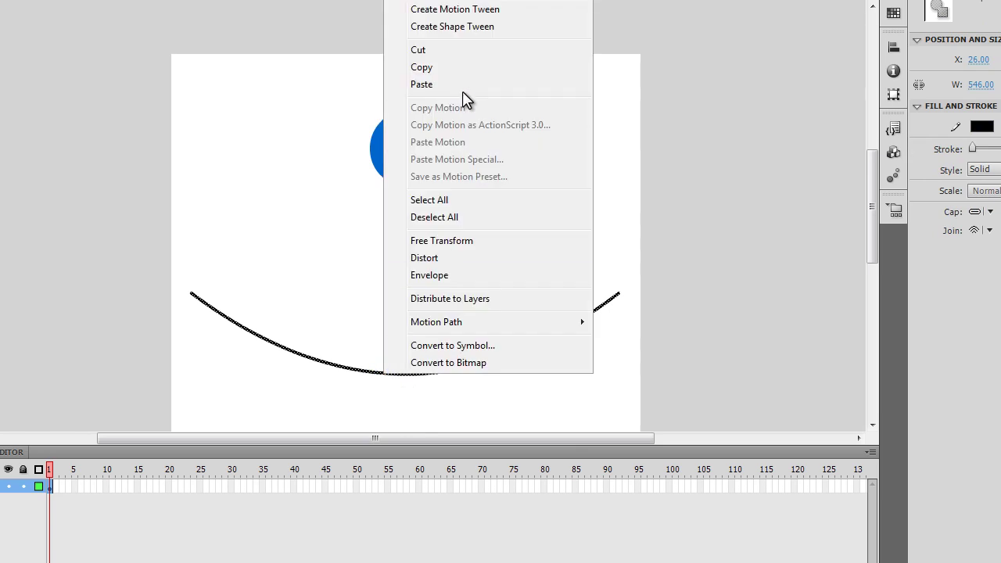
left_click(467, 49)
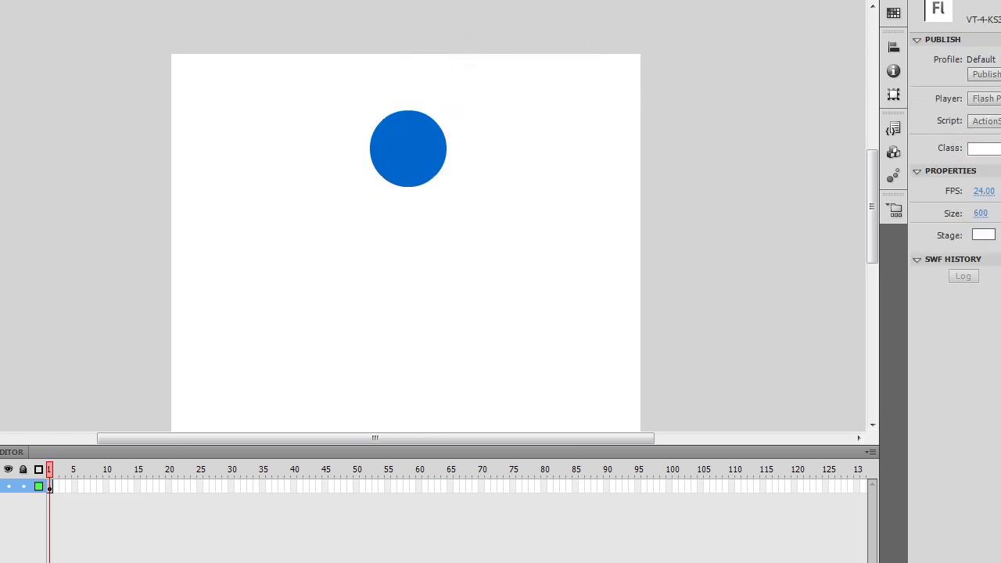
Add Layer 2, paste the curve into it and drag it down below the ball.
left_click(13, 529)
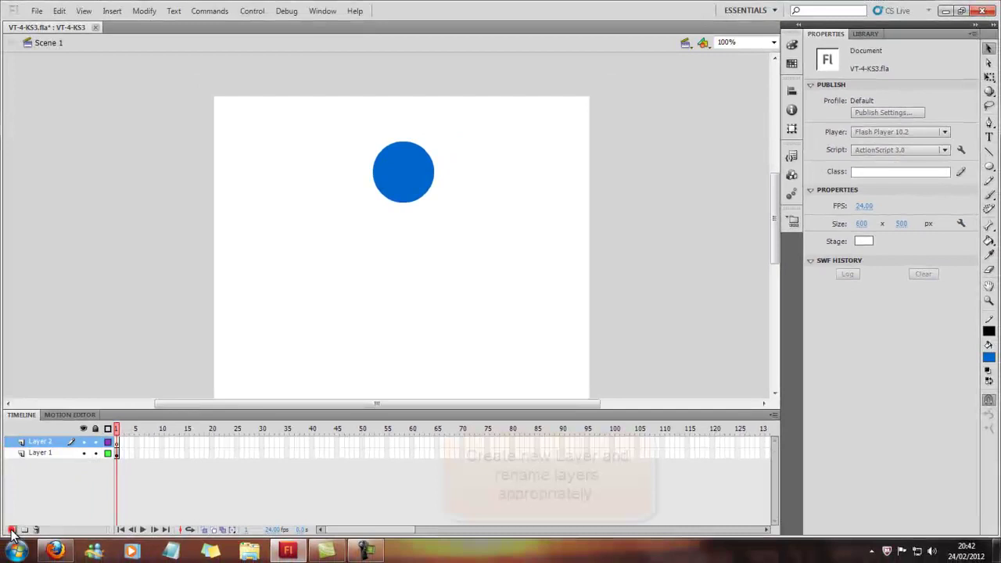
left_click(117, 442)
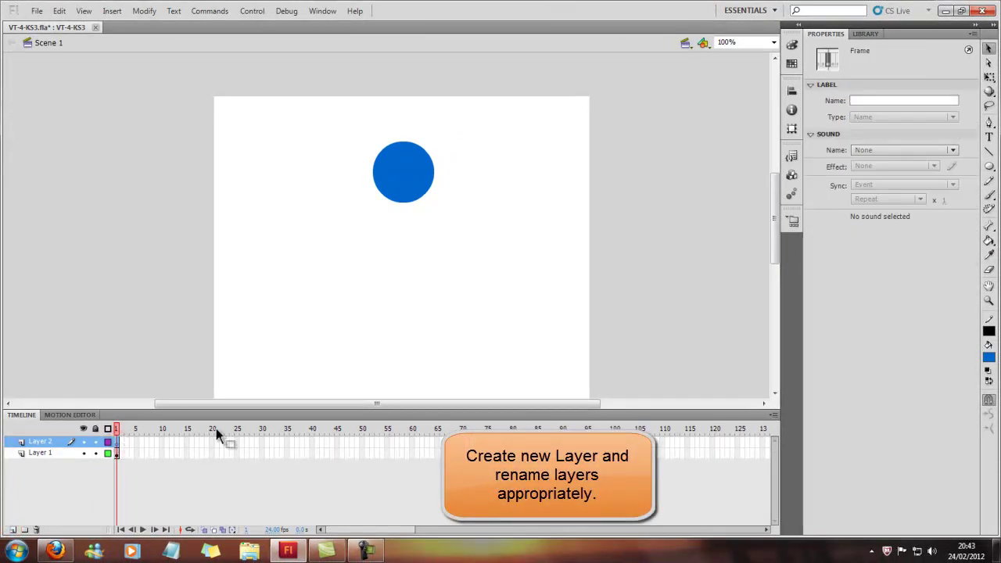
right_click(372, 304)
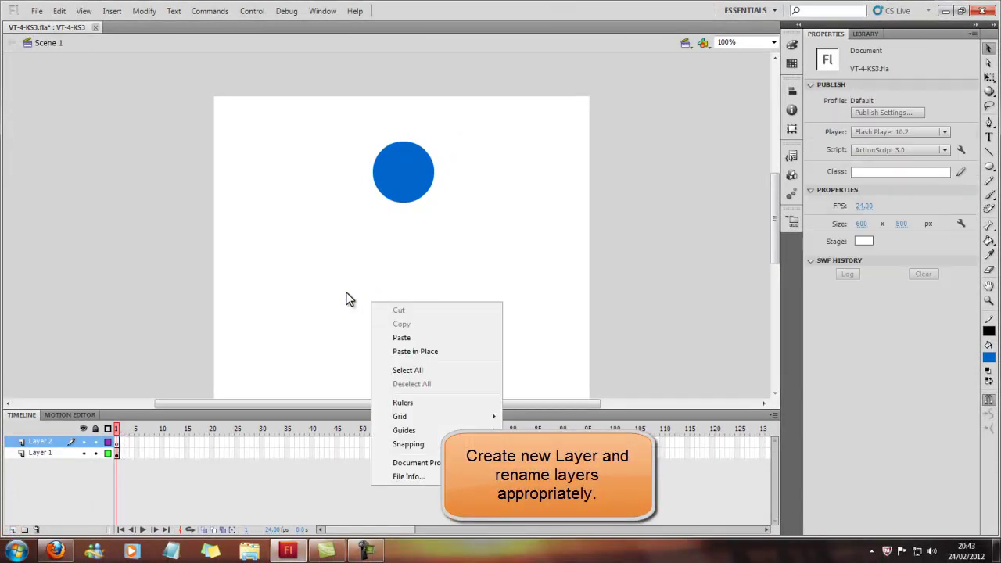
left_click(407, 339)
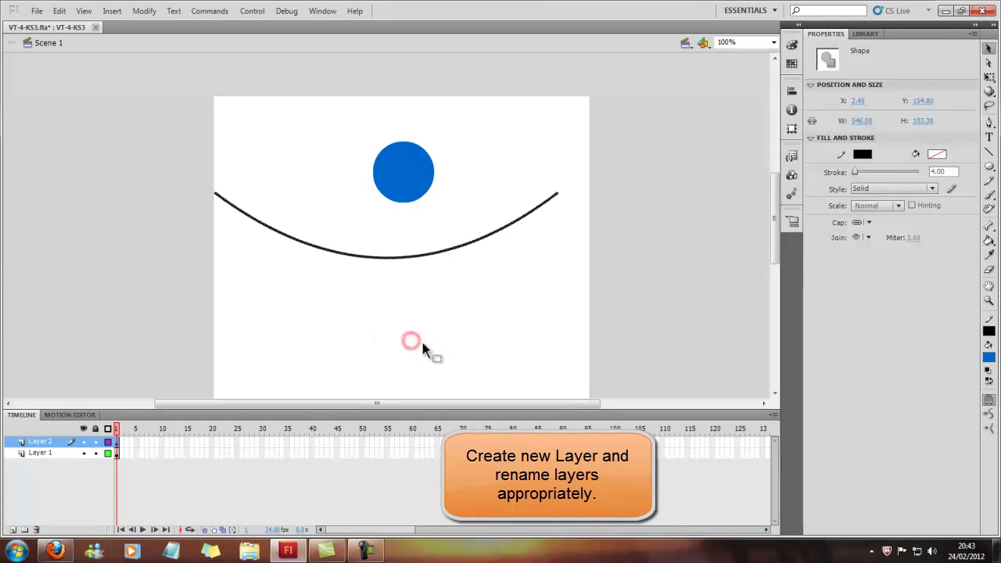
left_click_drag(383, 259, 394, 353)
left_click(367, 371)
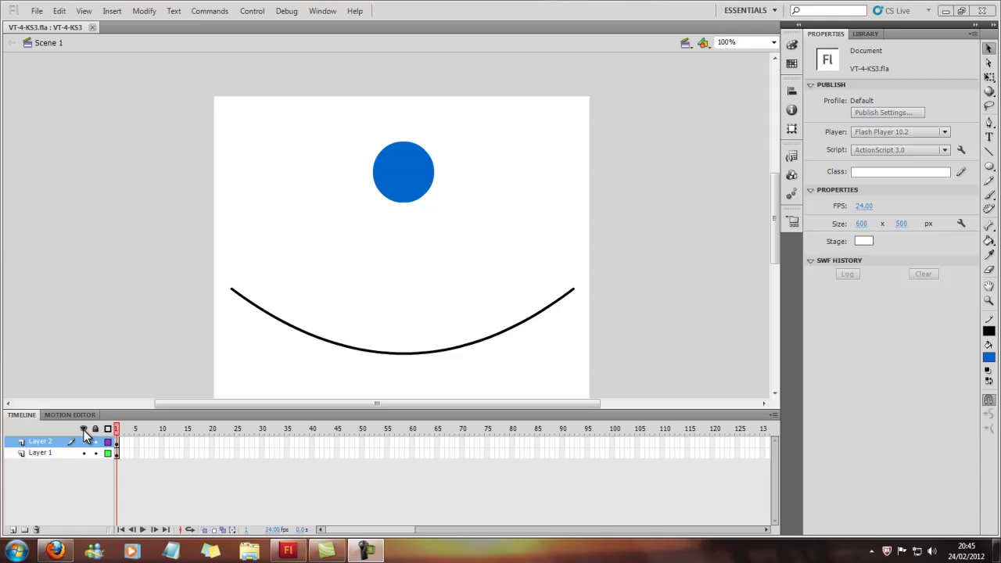
left_click(44, 455)
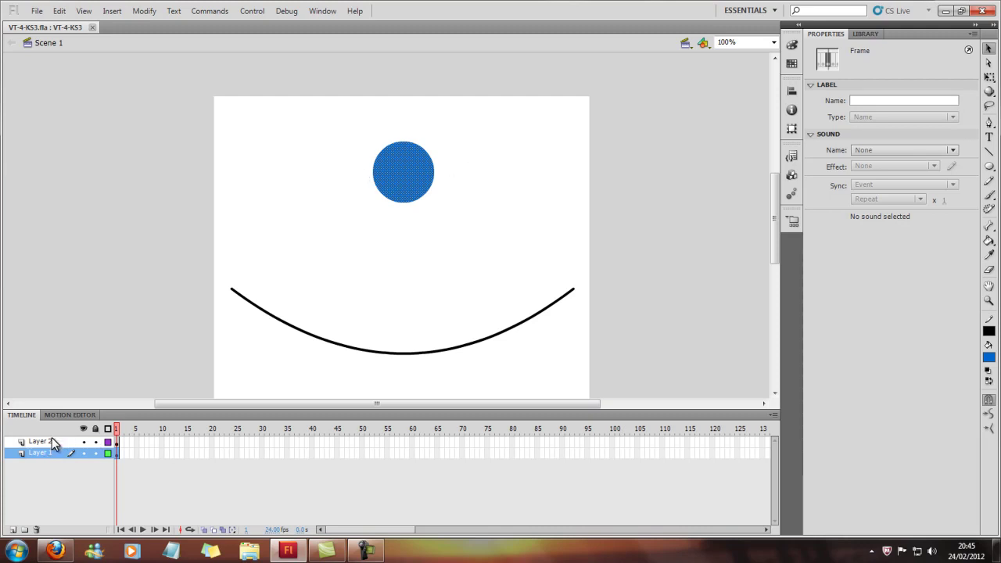
Name the bottom layer BounceBall and the top layer BendyGround.
left_click(52, 443)
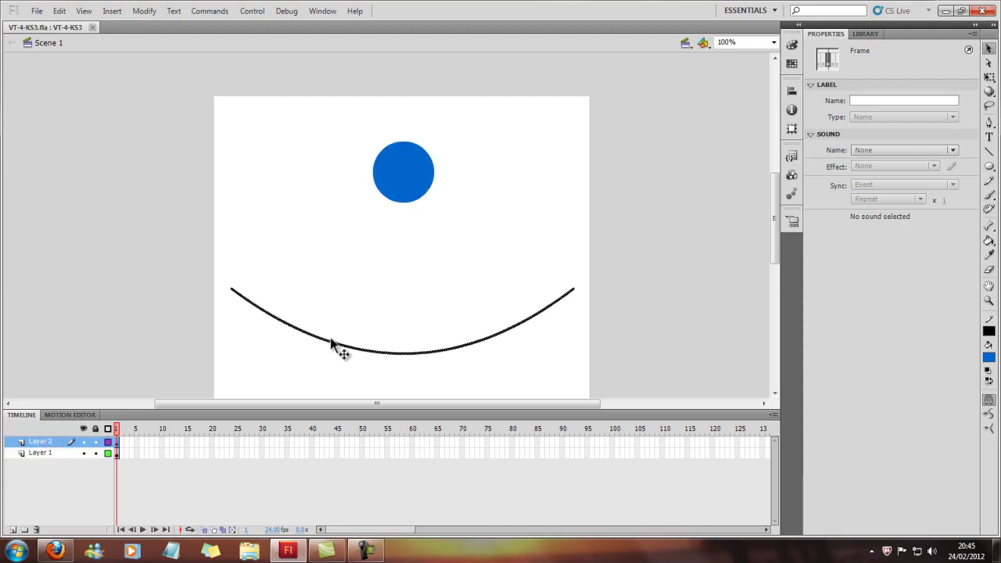
double_click(51, 453)
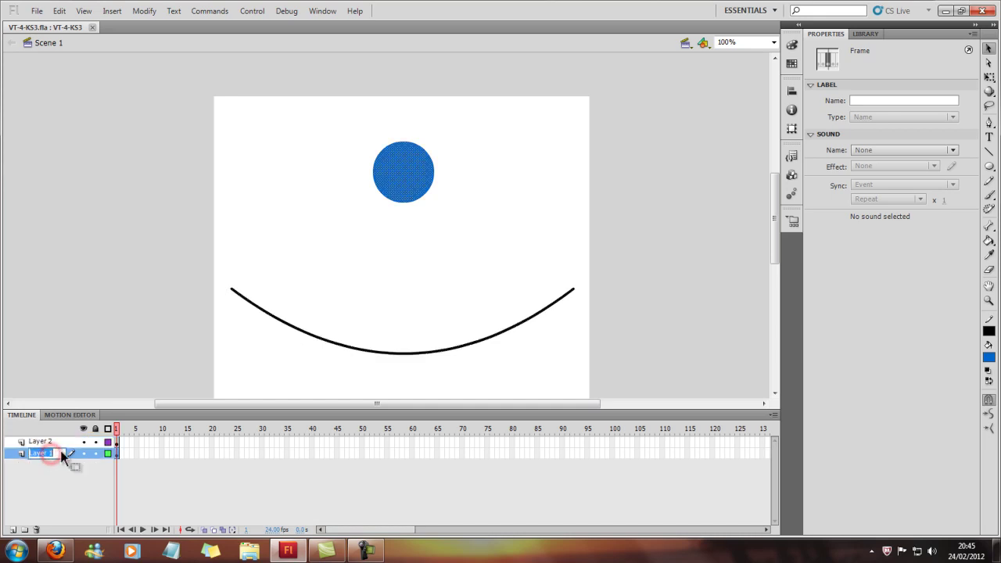
key("BackSpace")
type("Bounce")
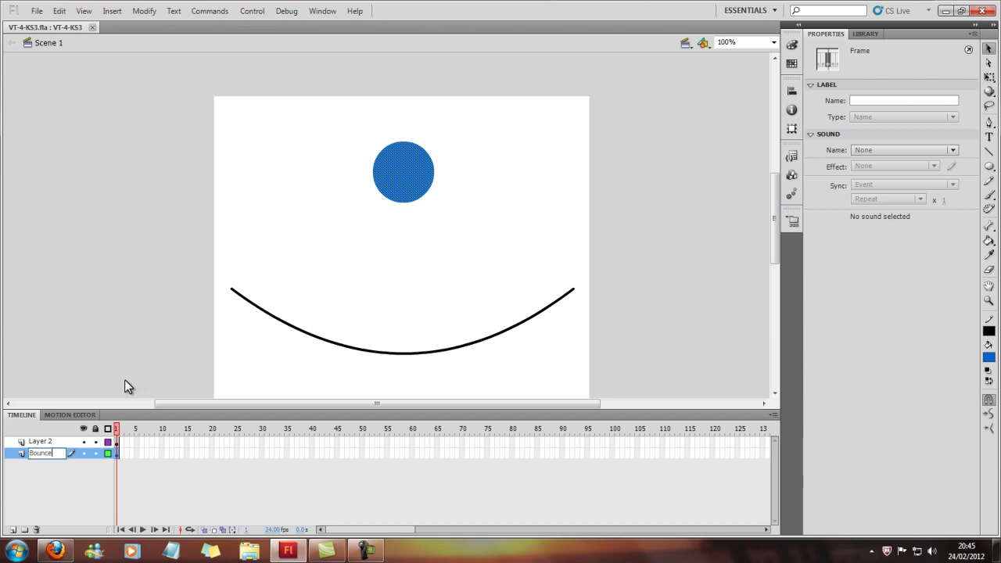
type("Ball")
double_click(54, 442)
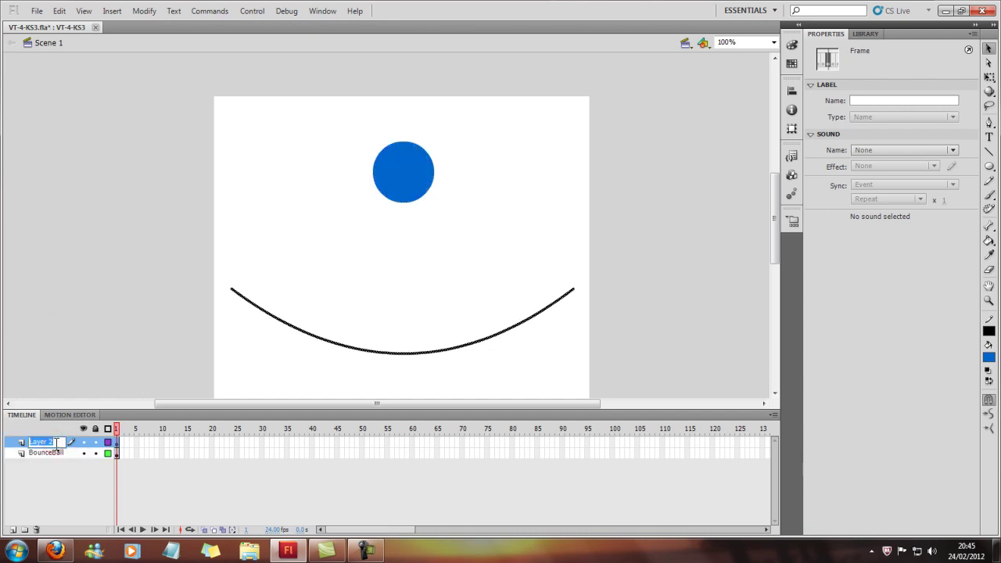
type("G")
type("endyGround")
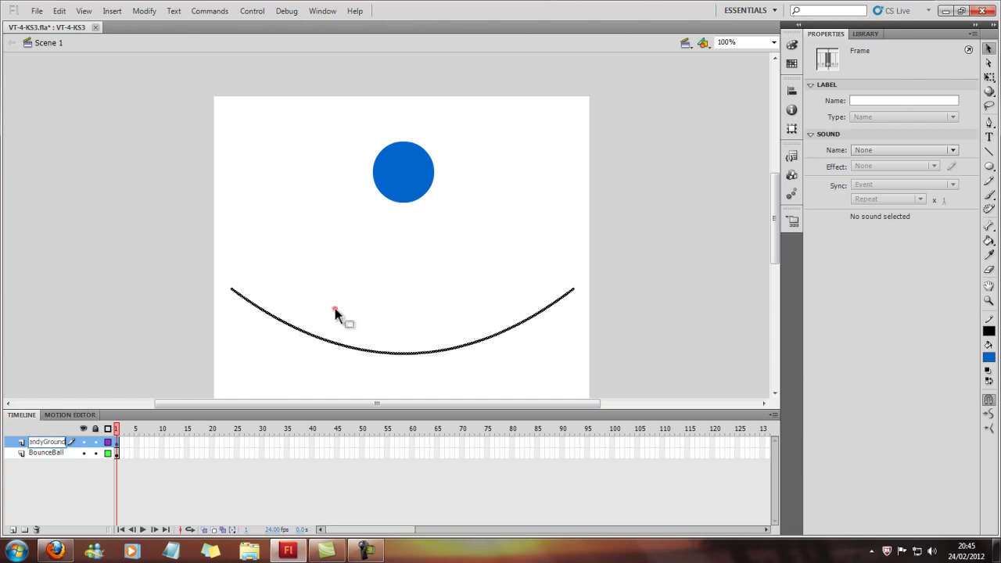
left_click(335, 309)
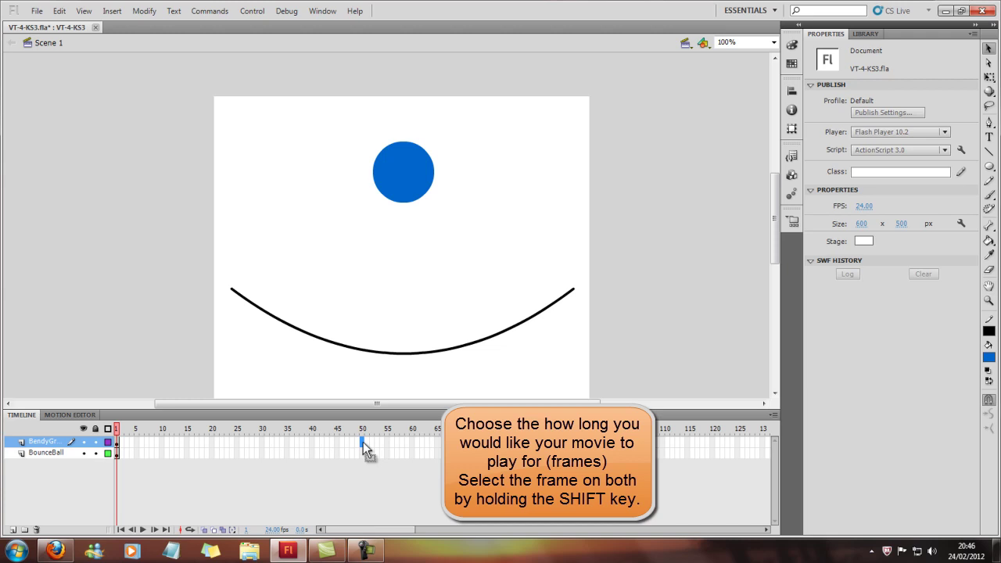
Insert a keyframe at frame 50 on both the BounceBall and BendyGround layers.
left_click(361, 453, "shift")
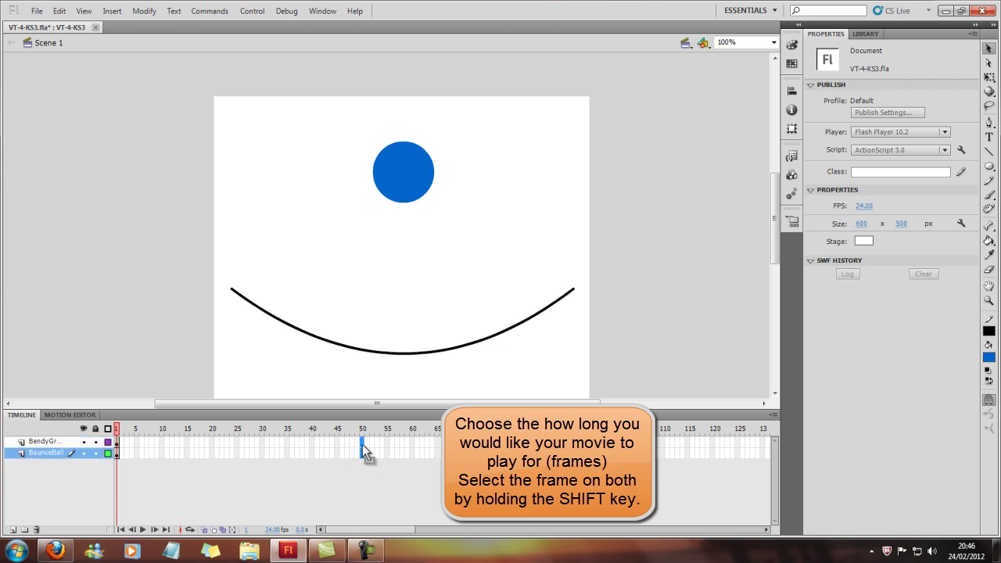
right_click(362, 445)
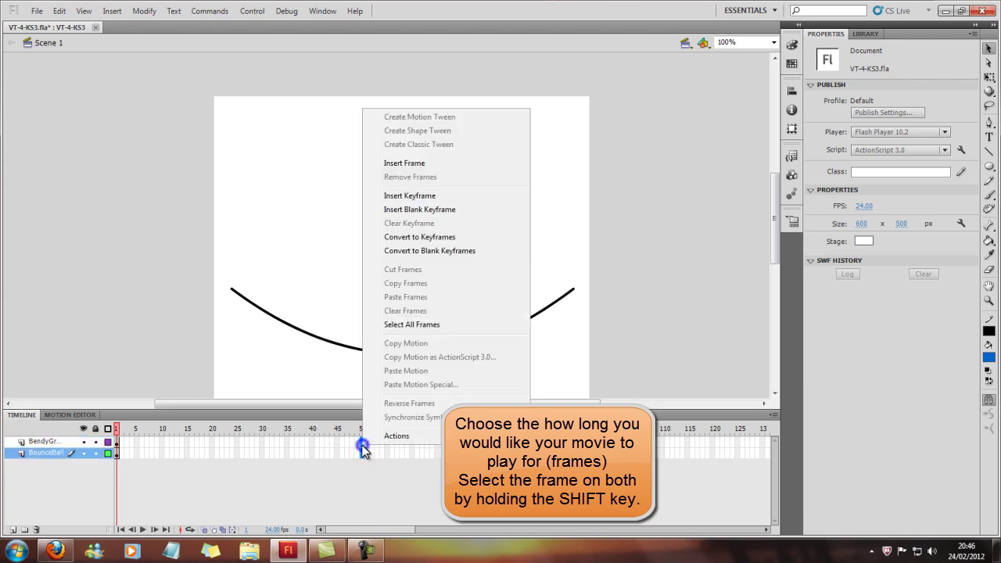
left_click(453, 196)
left_click(432, 263)
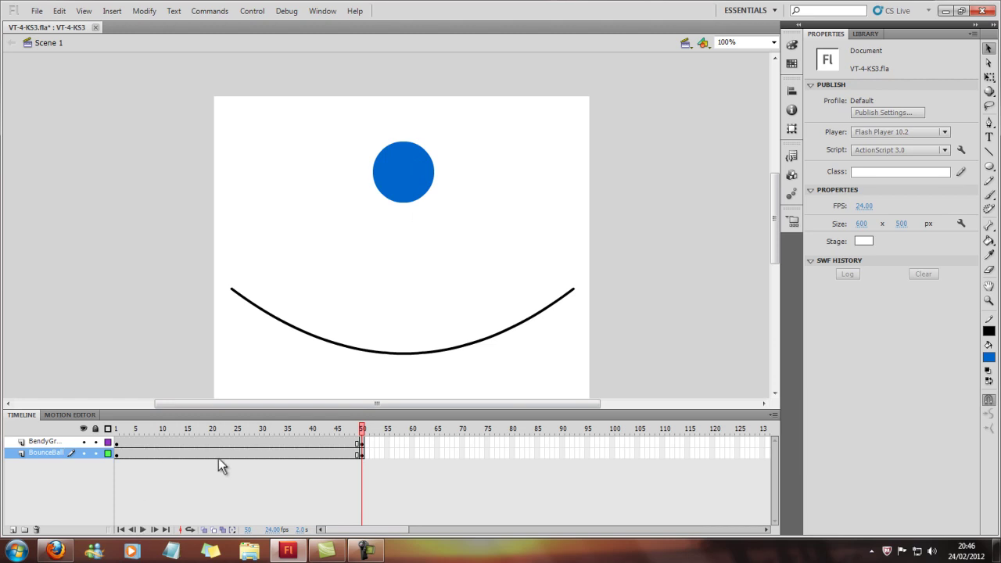
Insert a keyframe at frame 25 on BounceBall and drag the ball down onto the curve's lowest point.
left_click(237, 453)
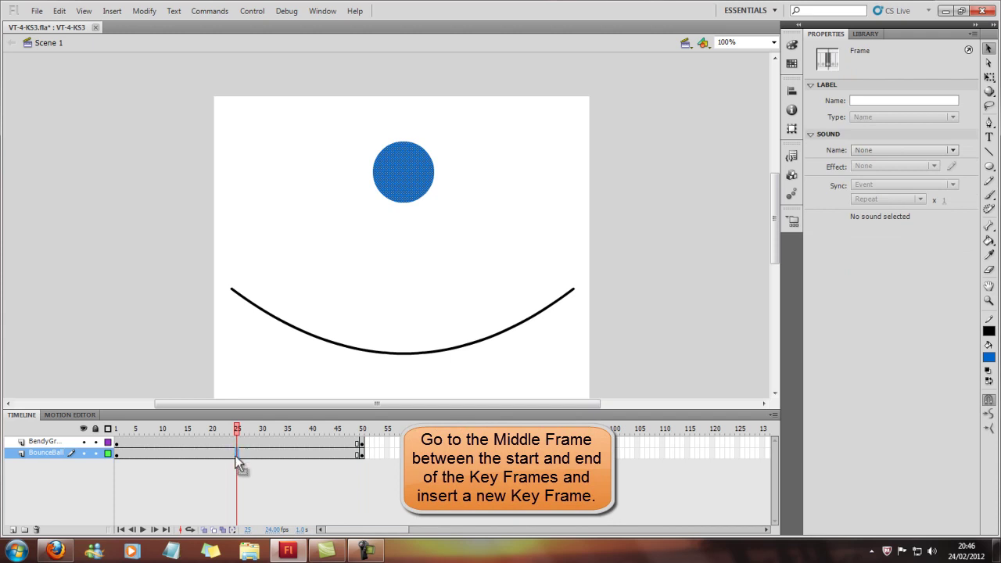
right_click(236, 455)
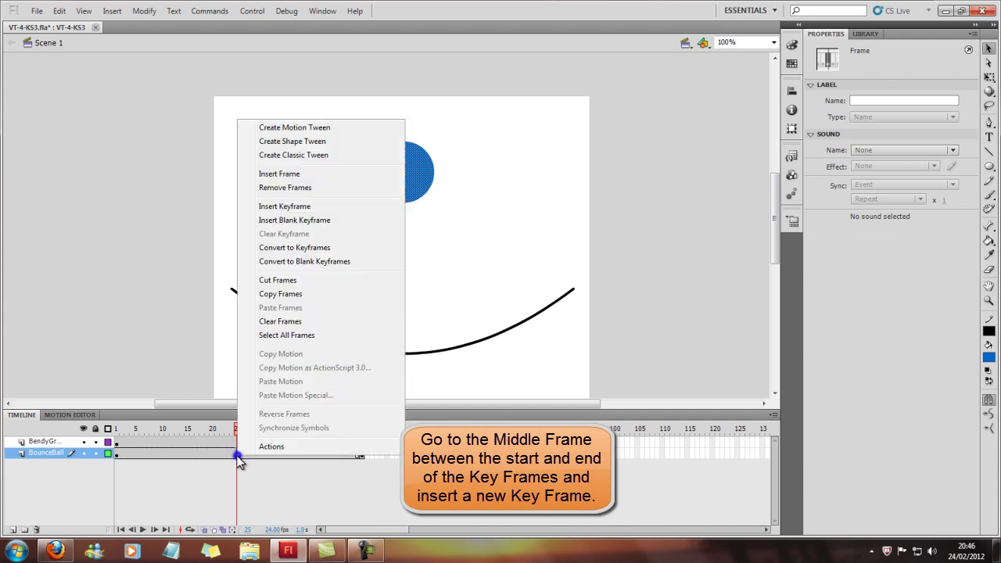
left_click(317, 208)
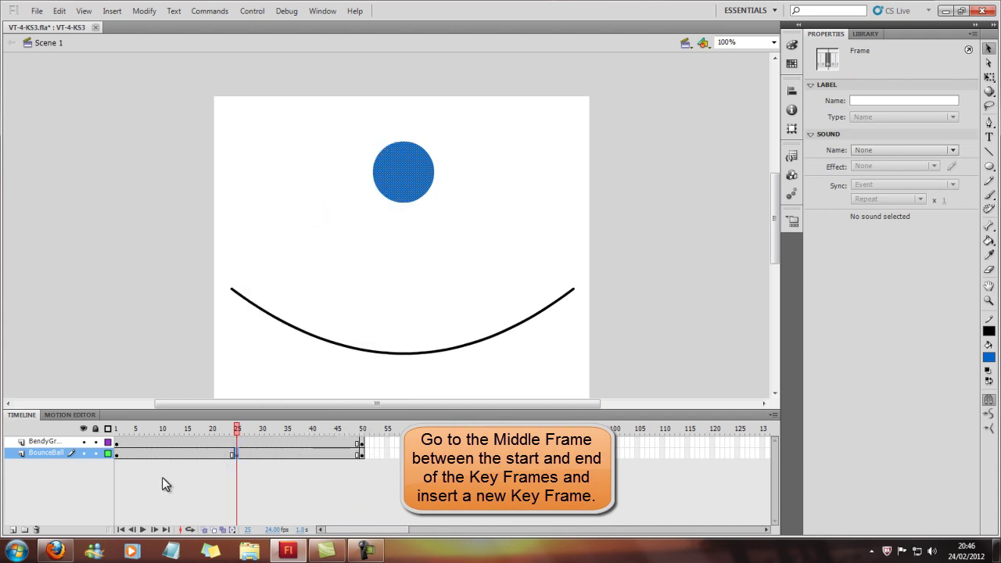
left_click(406, 180)
left_click_drag(407, 180, 405, 327)
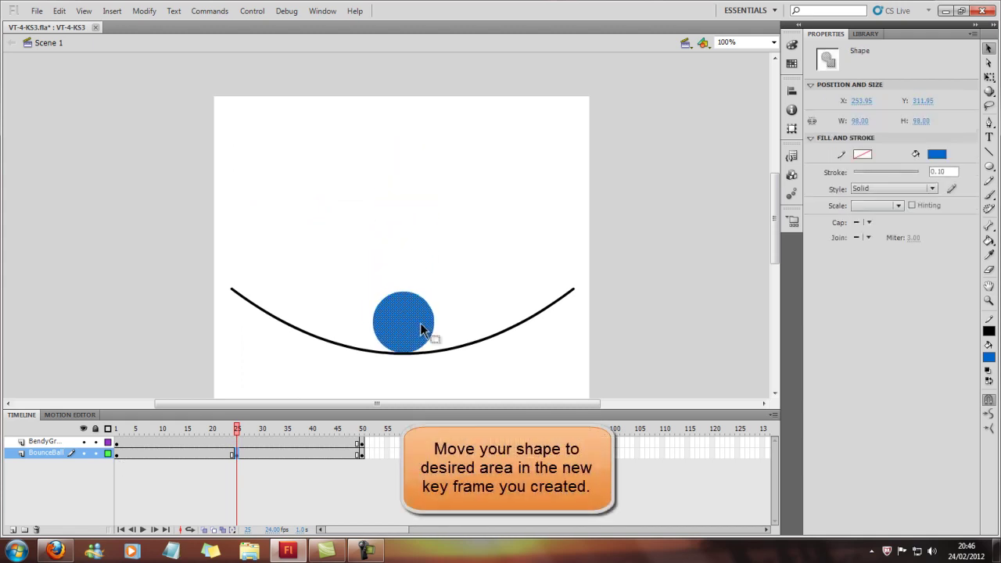
left_click(489, 309)
Check the ball's position at frames 1, 25 and 50.
left_click(115, 457)
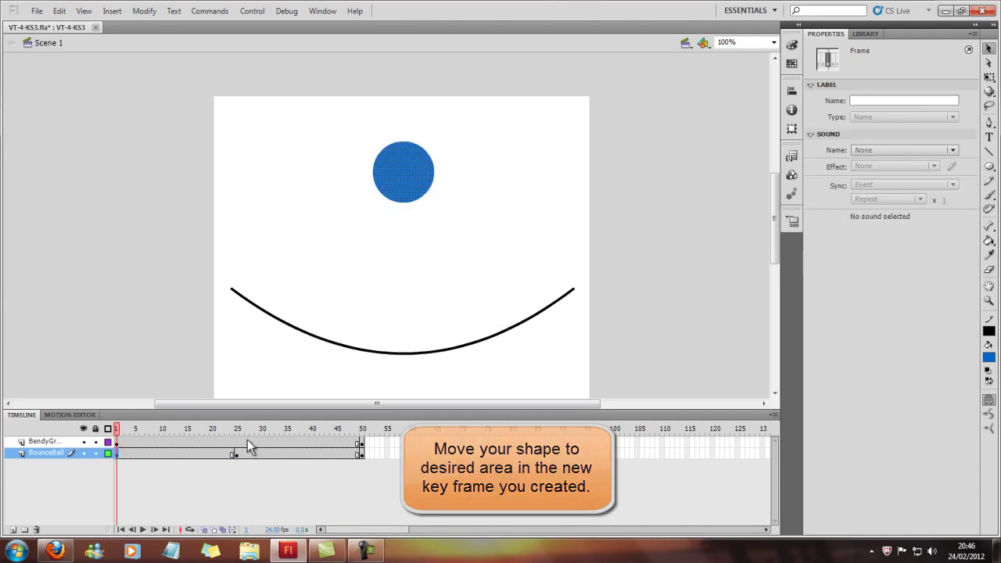
left_click(236, 456)
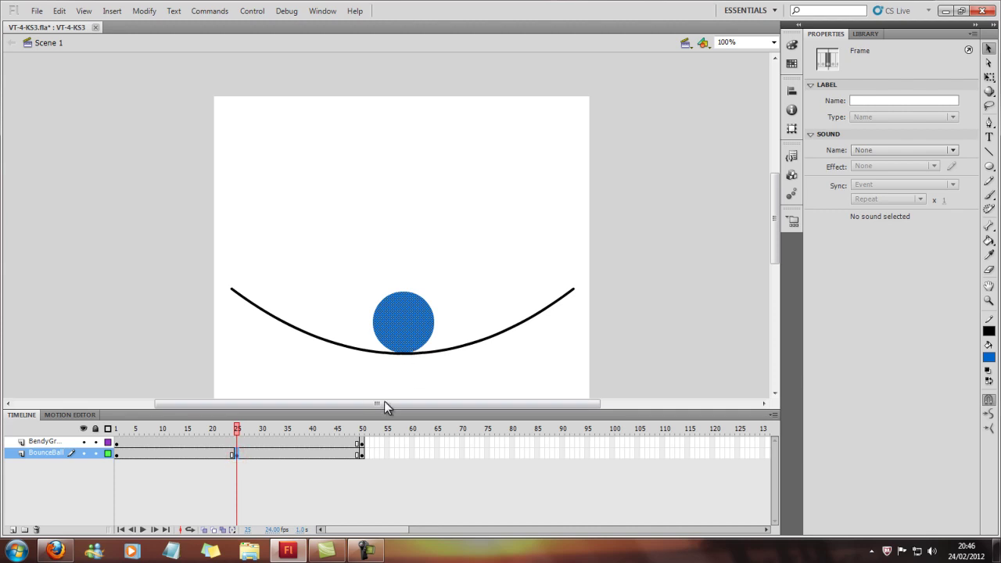
left_click(361, 455)
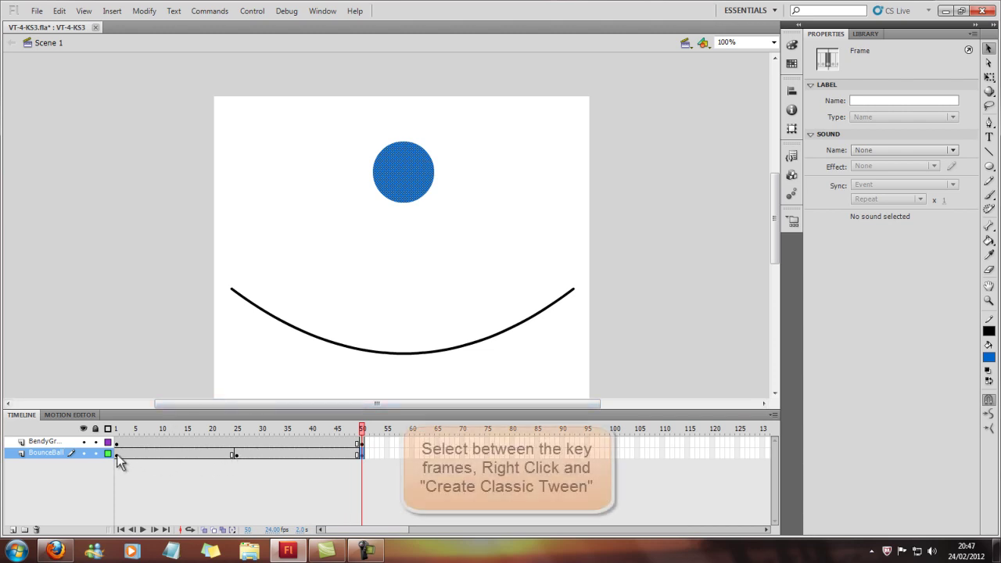
Create classic tweens for frames 1–25 and 25–50 on BounceBall, then play the preview.
left_click(177, 455)
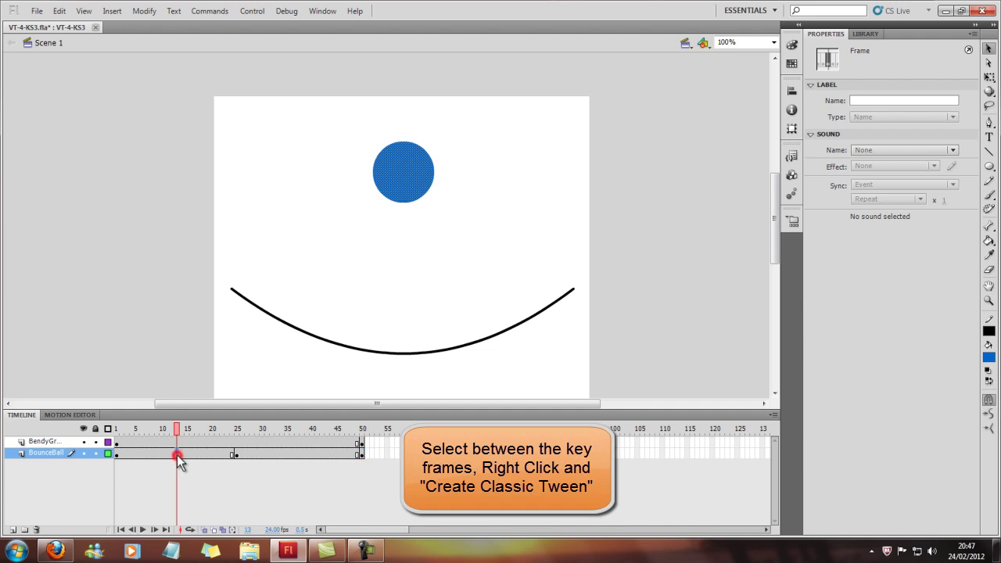
right_click(177, 455)
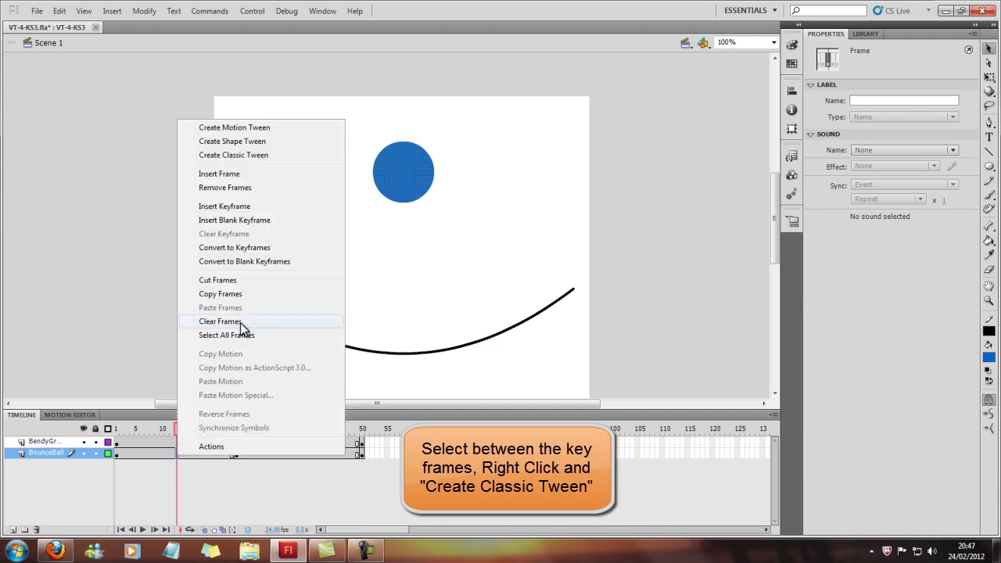
left_click(261, 156)
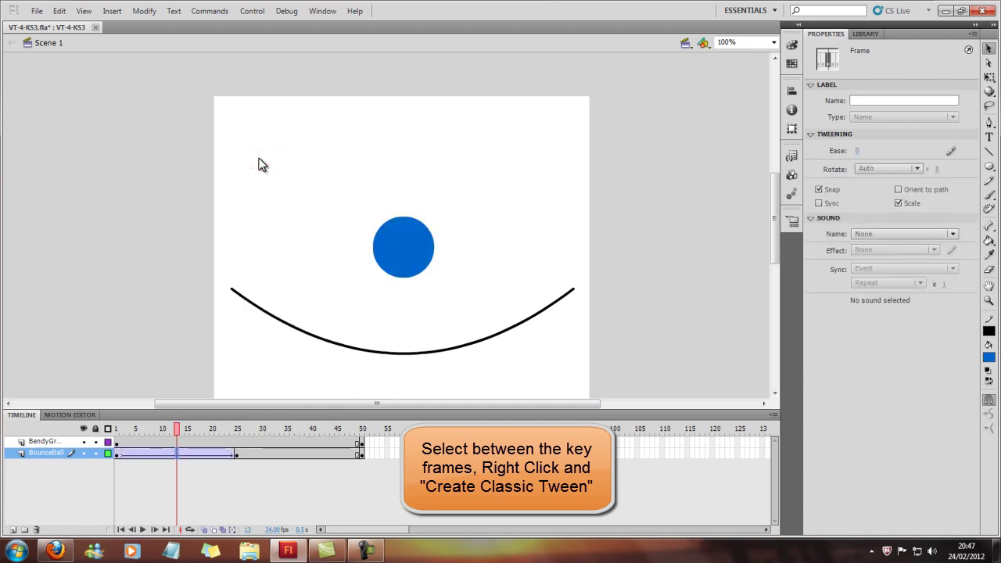
left_click(297, 456)
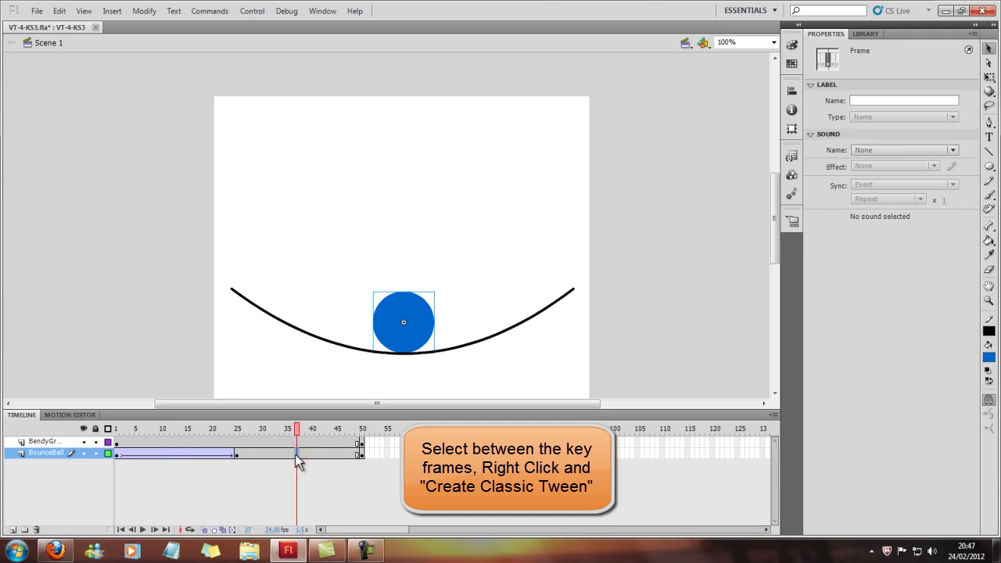
right_click(297, 455)
left_click(376, 158)
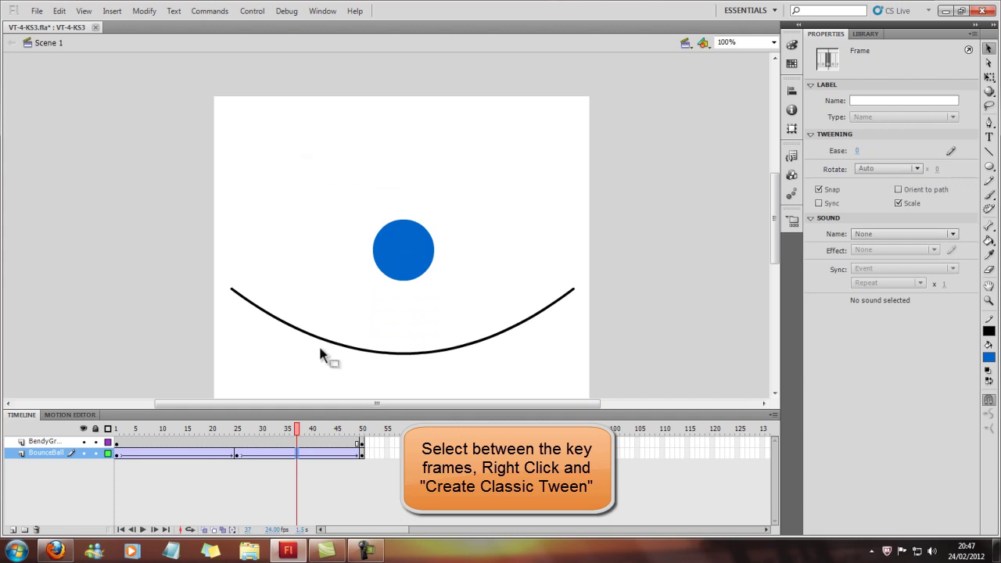
left_click(144, 530)
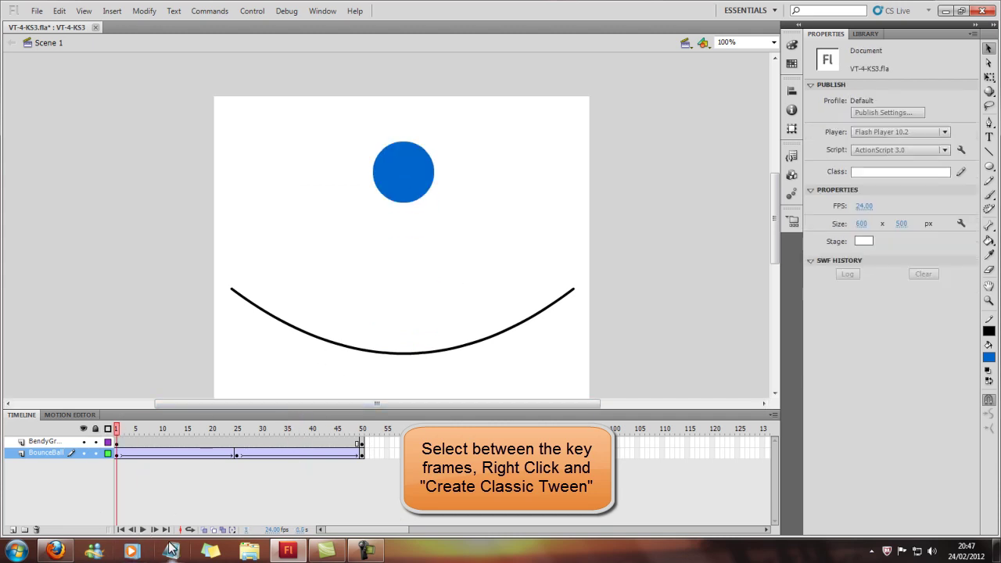
left_click(143, 530)
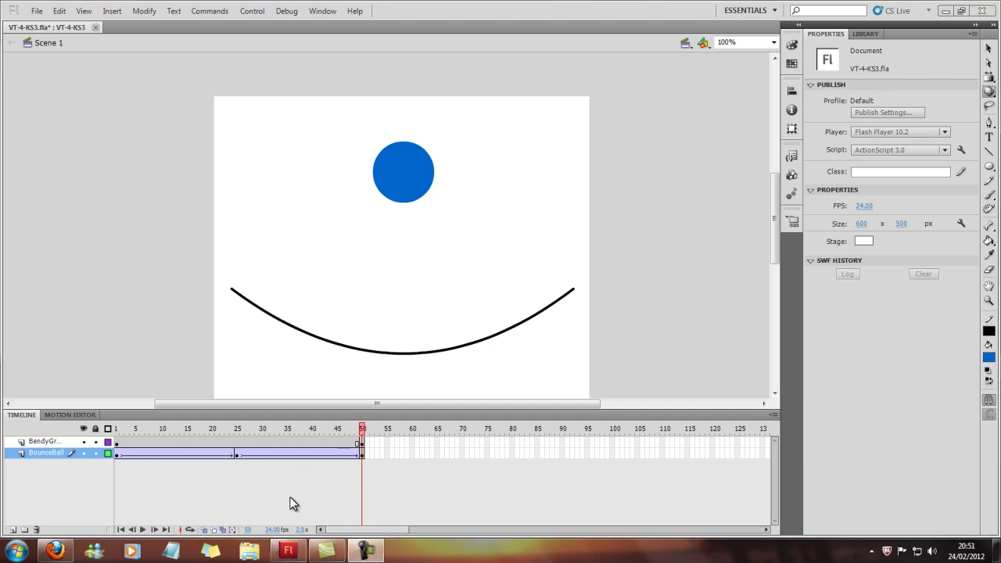
Preview the animation, then set the falling tween at frame 13 to an ease of -100 in.
left_click(174, 453)
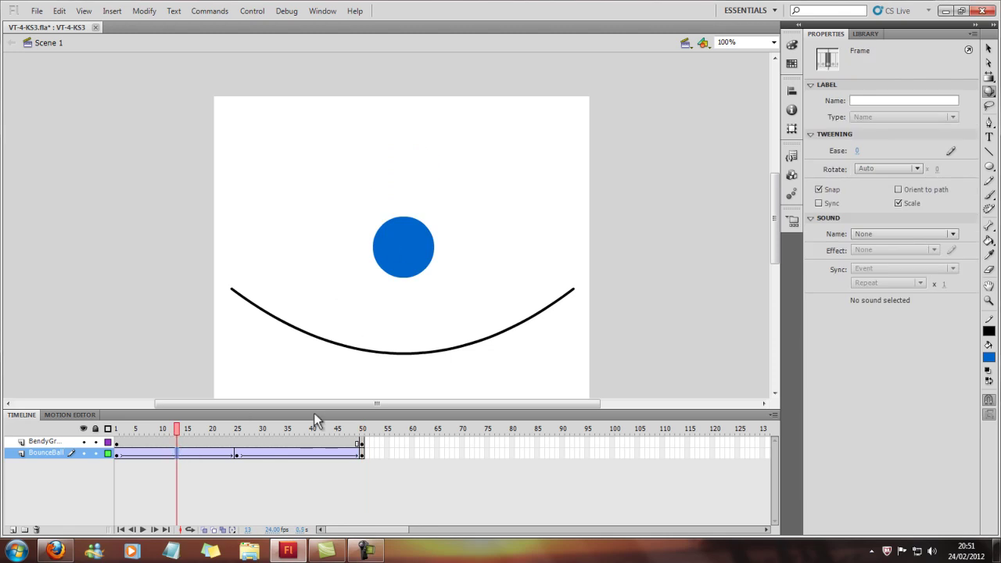
left_click(144, 530)
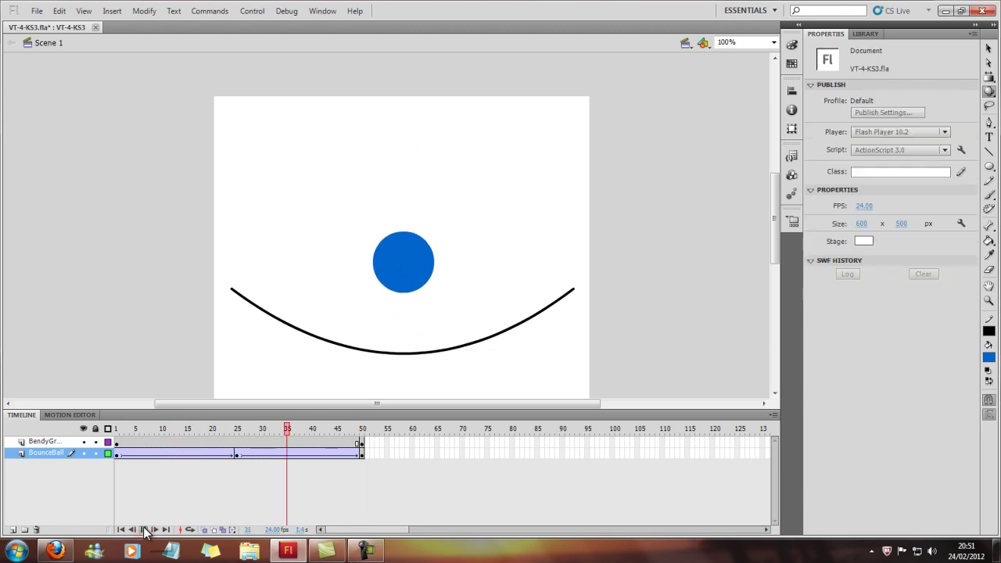
left_click(173, 453)
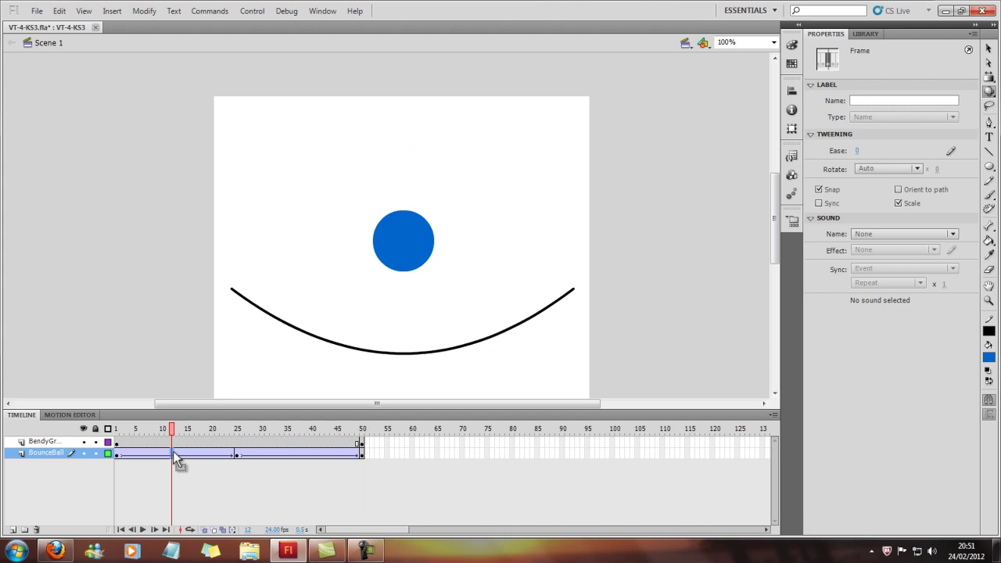
left_click(176, 453)
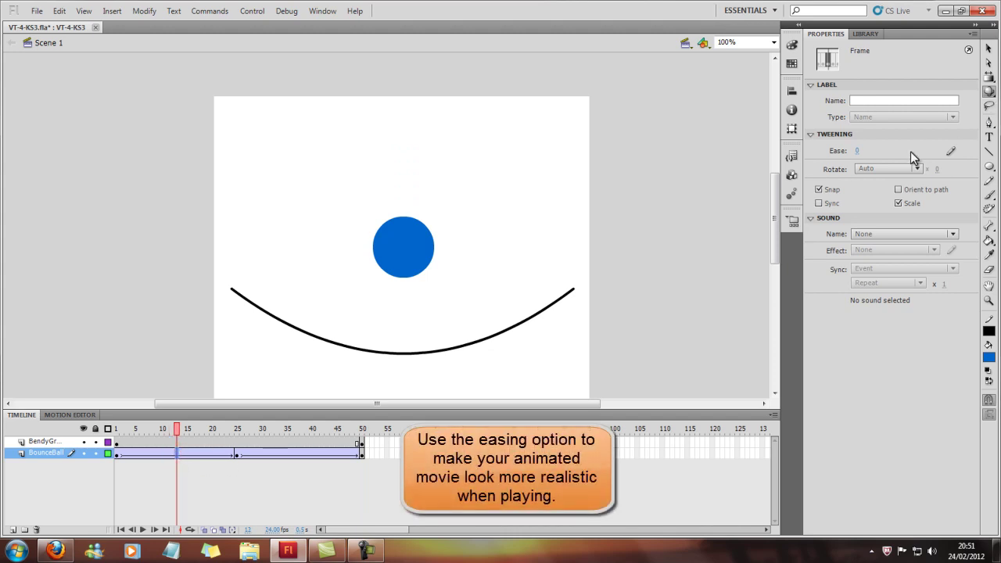
left_click(857, 151)
left_click_drag(857, 152, 789, 160)
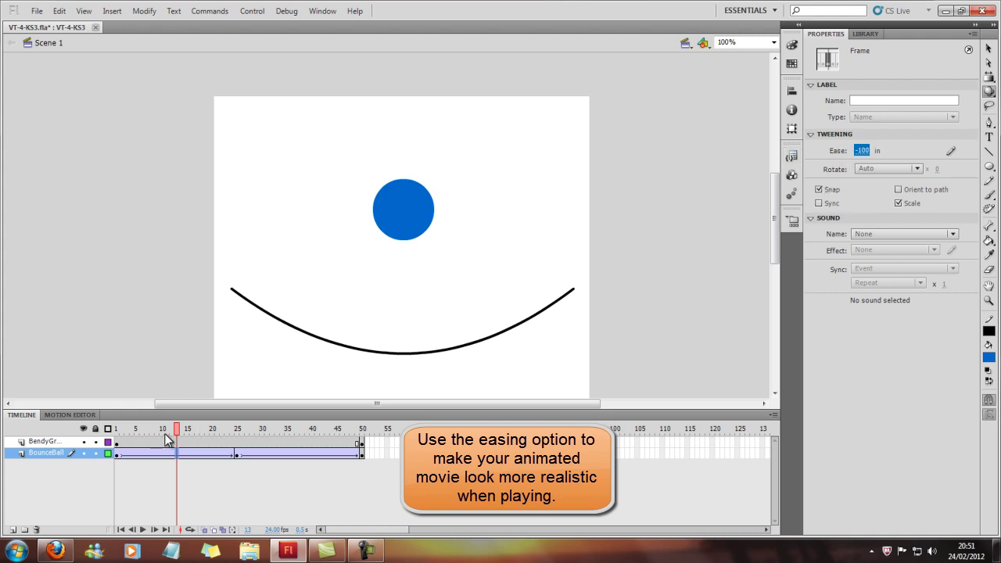
Set the rising tween at frame 38 to an ease of 100 out and rewind to frame 1.
left_click(300, 452)
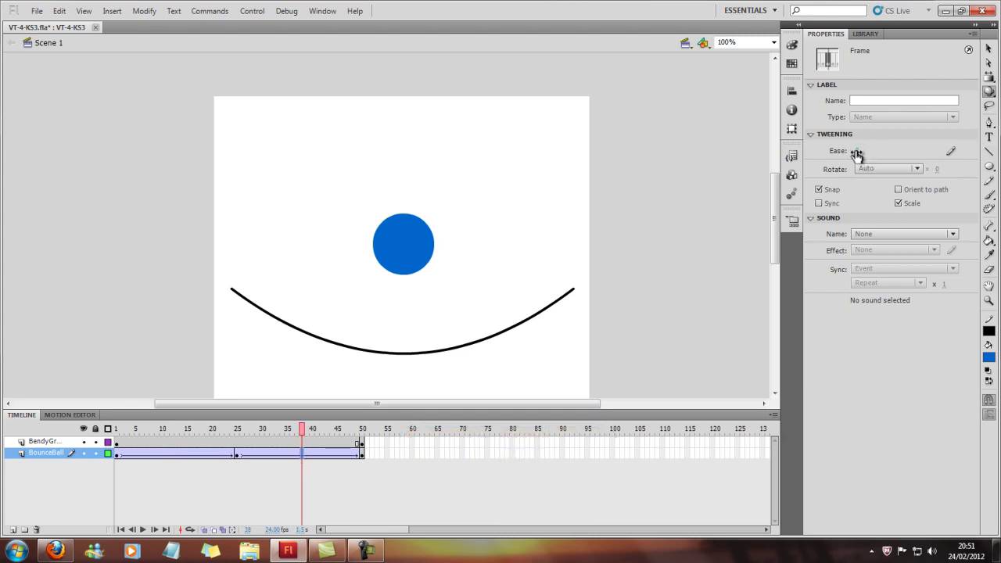
left_click_drag(857, 151, 949, 153)
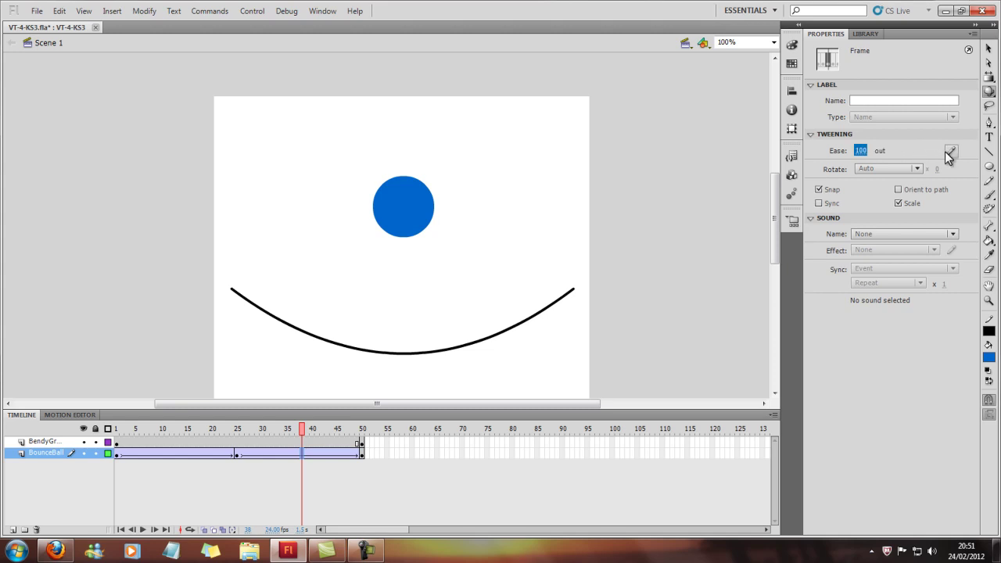
left_click_drag(301, 430, 117, 429)
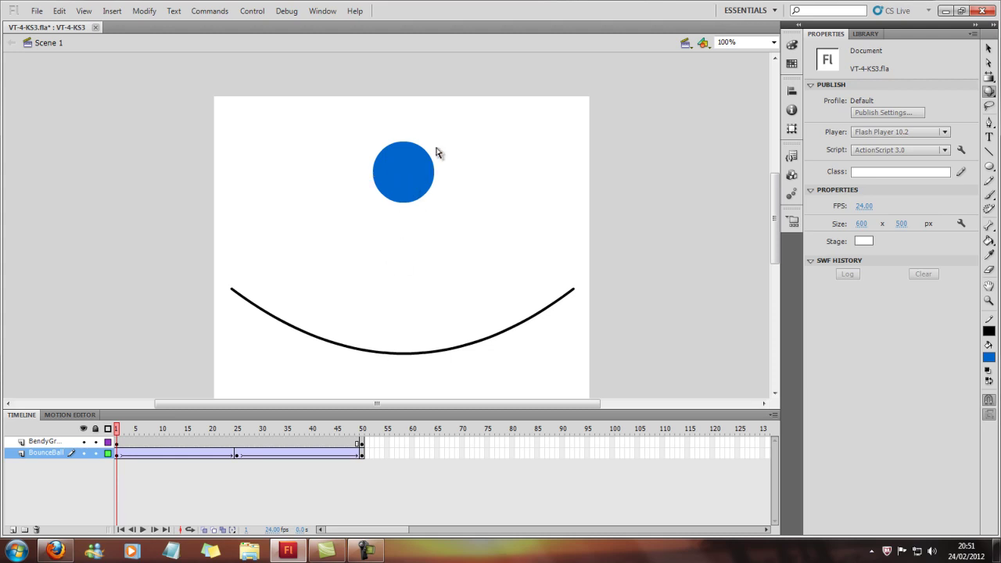
left_click(143, 530)
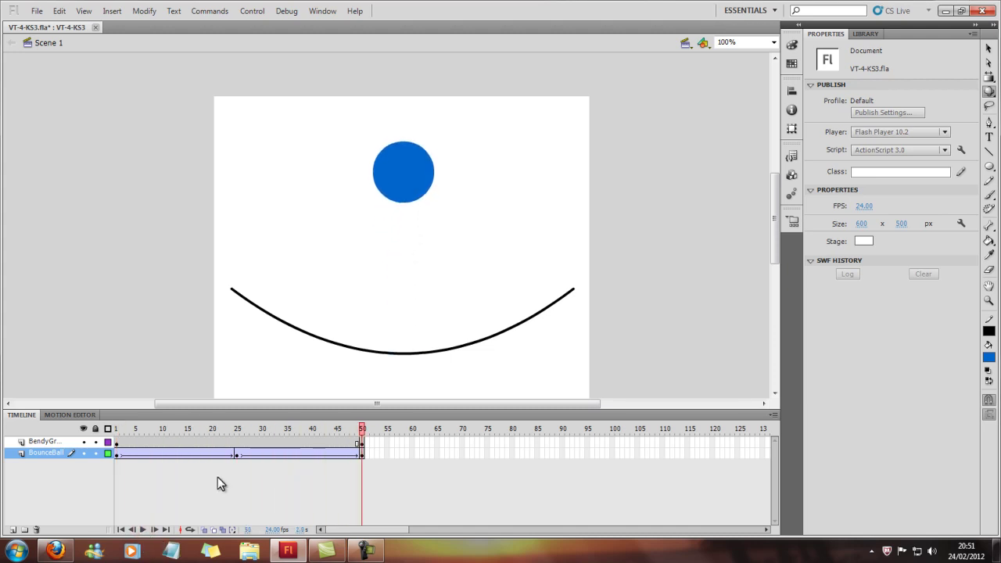
left_click(143, 530)
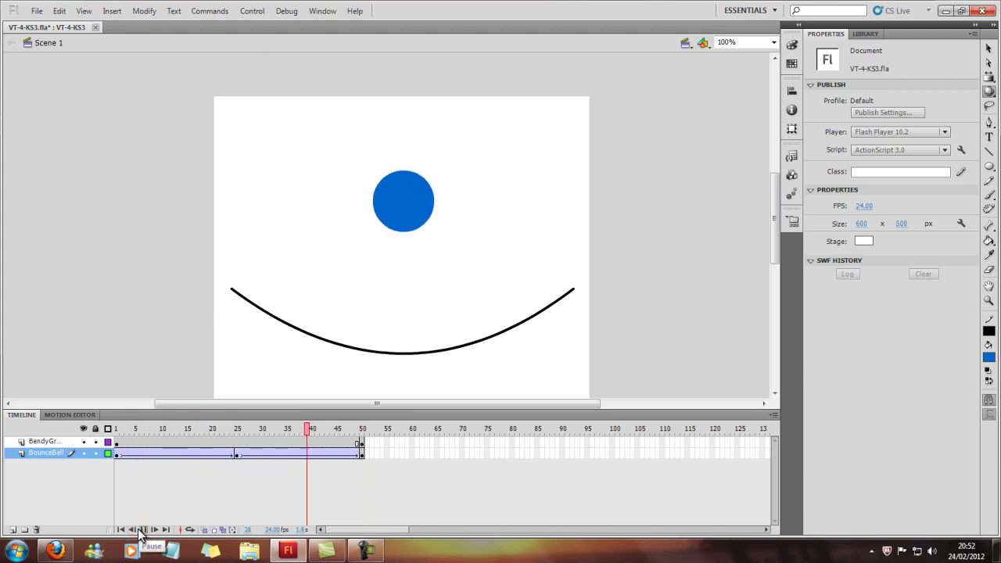